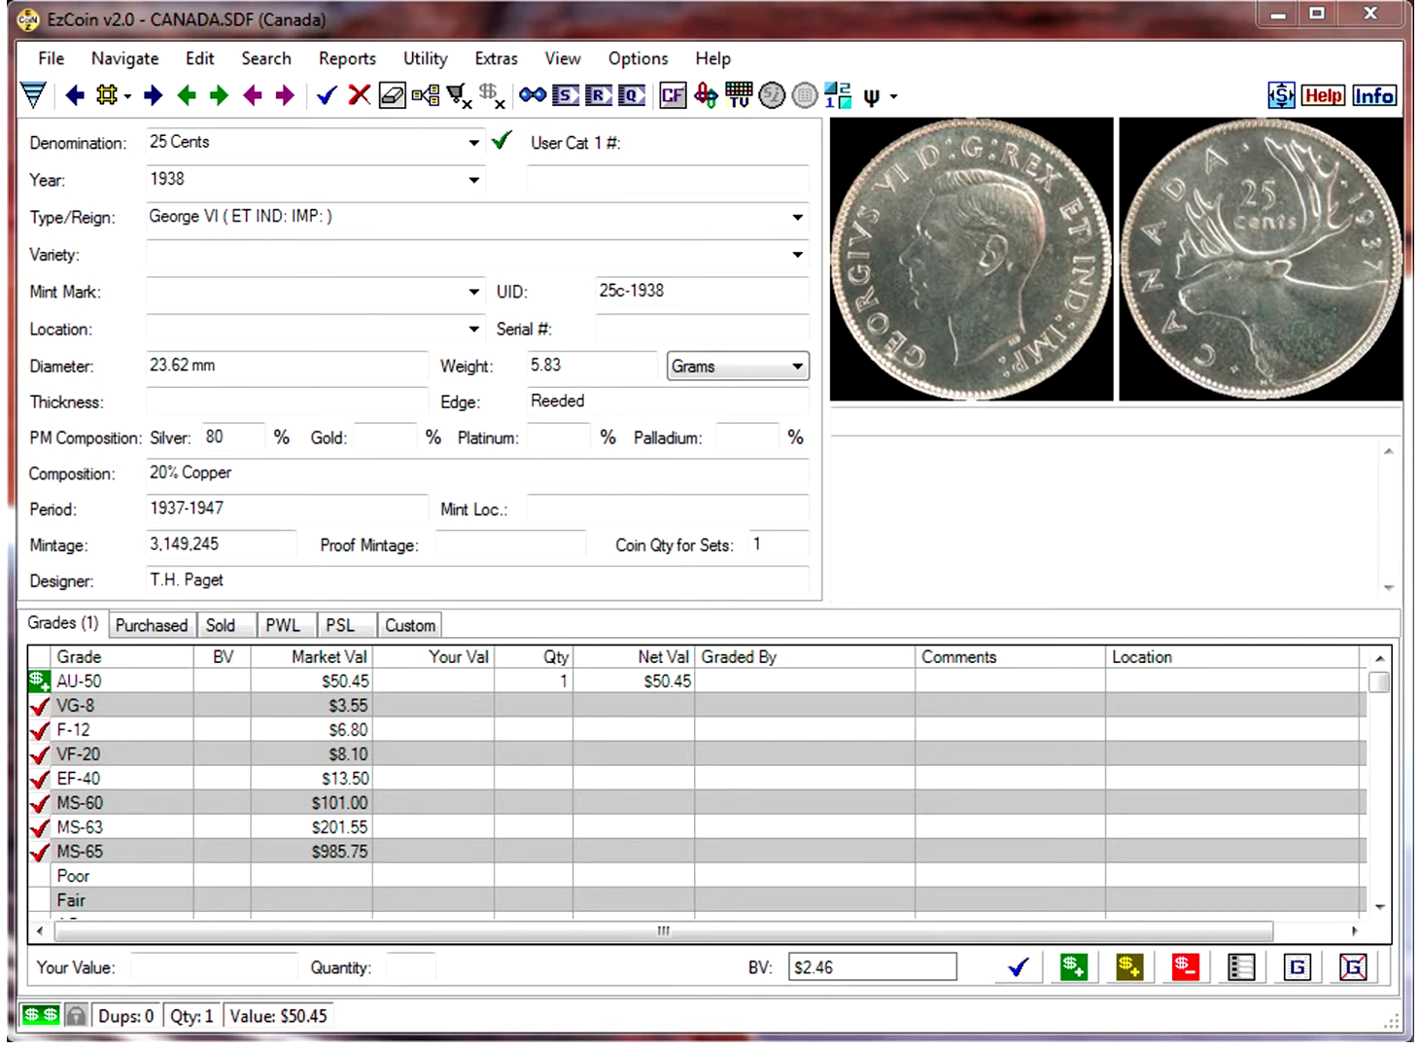
From the 1938 Canadian 25-cent record, bring up the Quick Stats 1 report settings.
left_click(1000, 529)
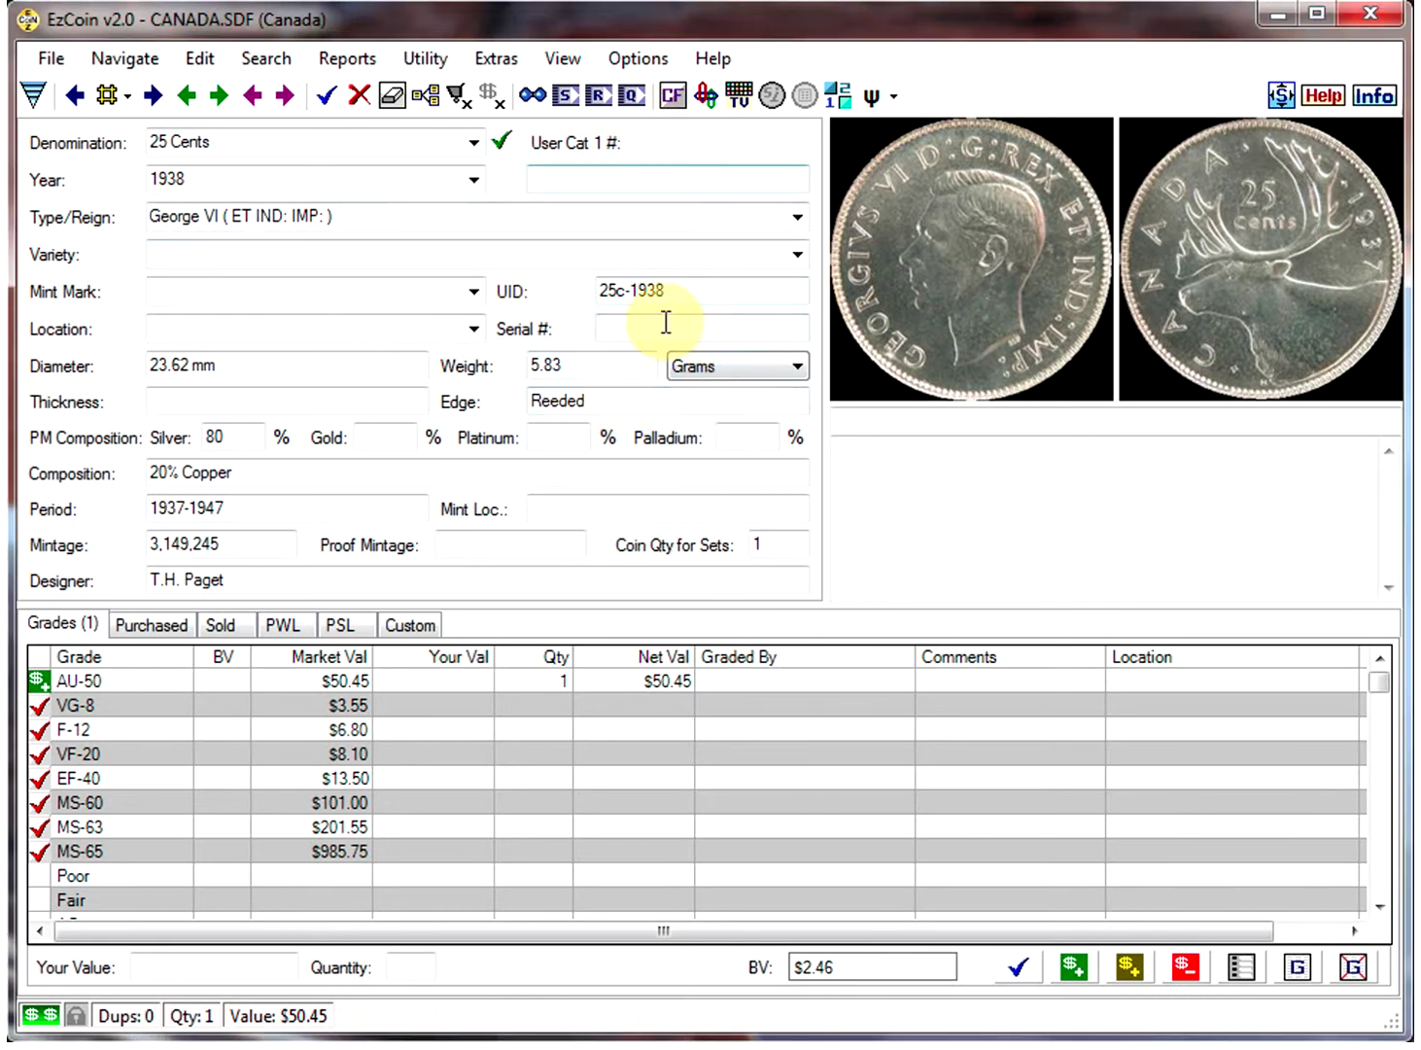
Generate the Quick Stats list of three inventoried Canada coins ($51.85), then close it.
left_click(631, 97)
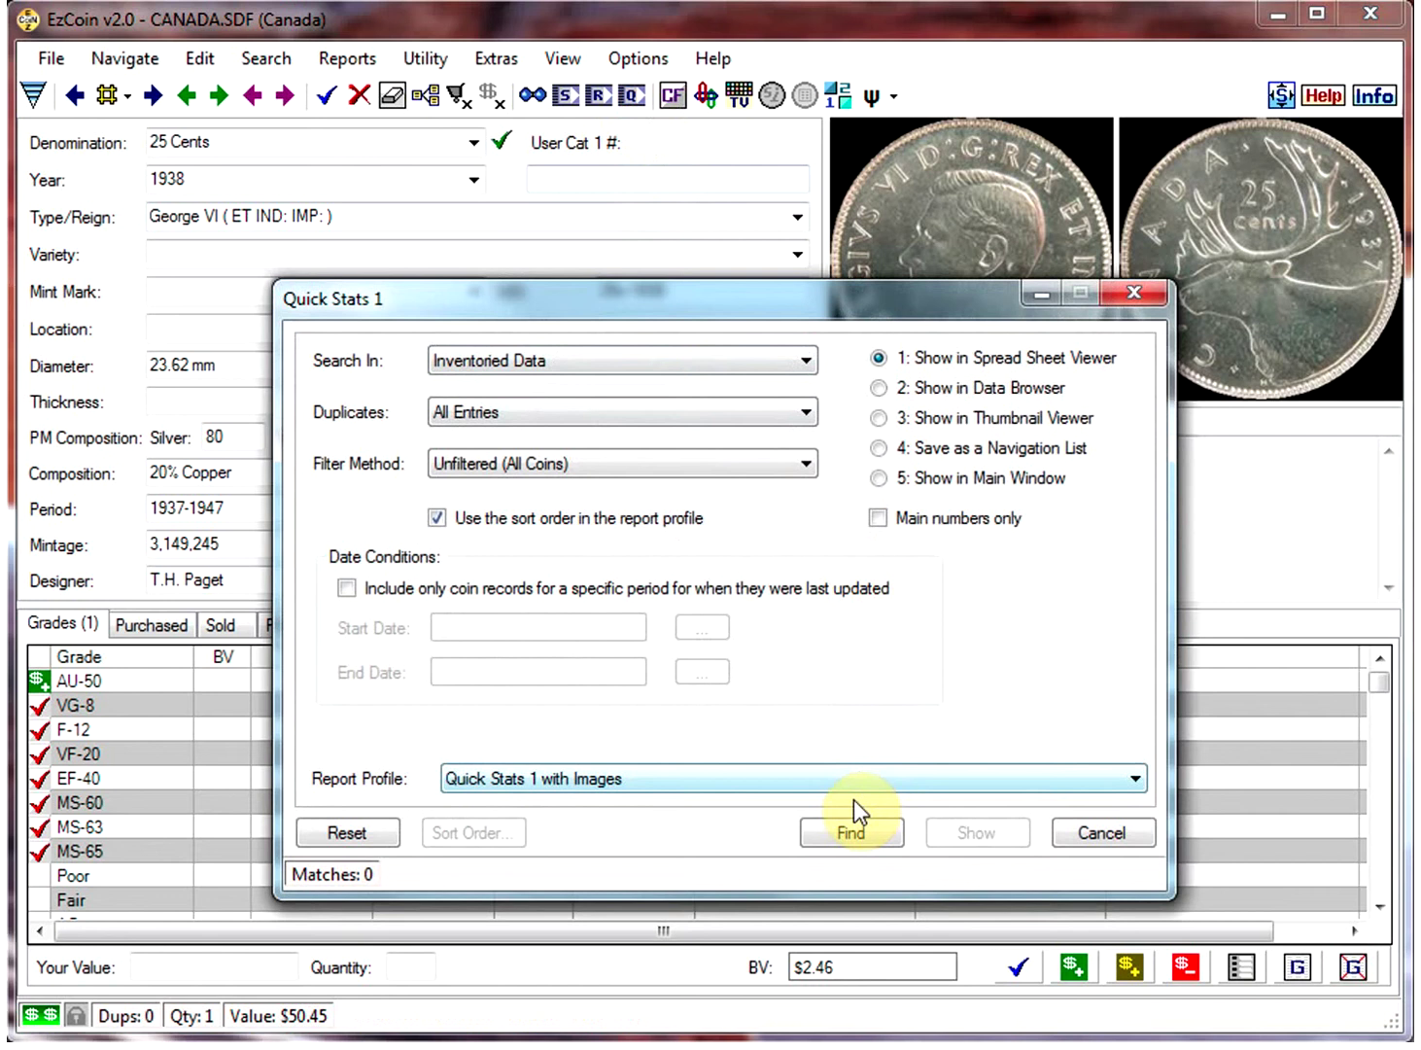
left_click(862, 832)
left_click(965, 832)
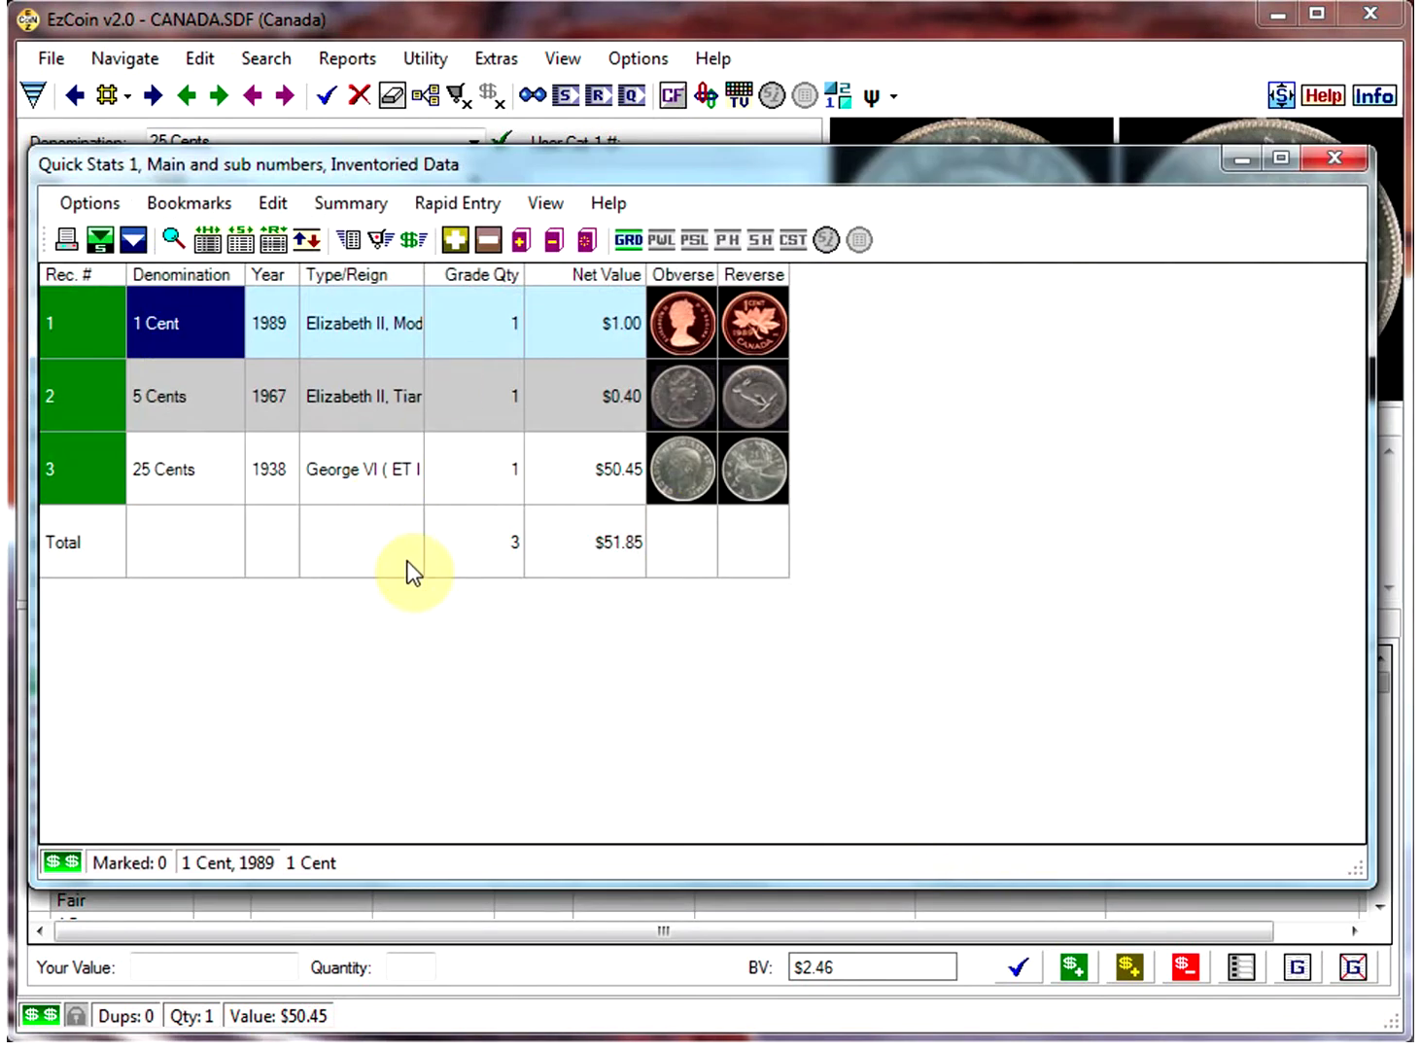
left_click(1337, 163)
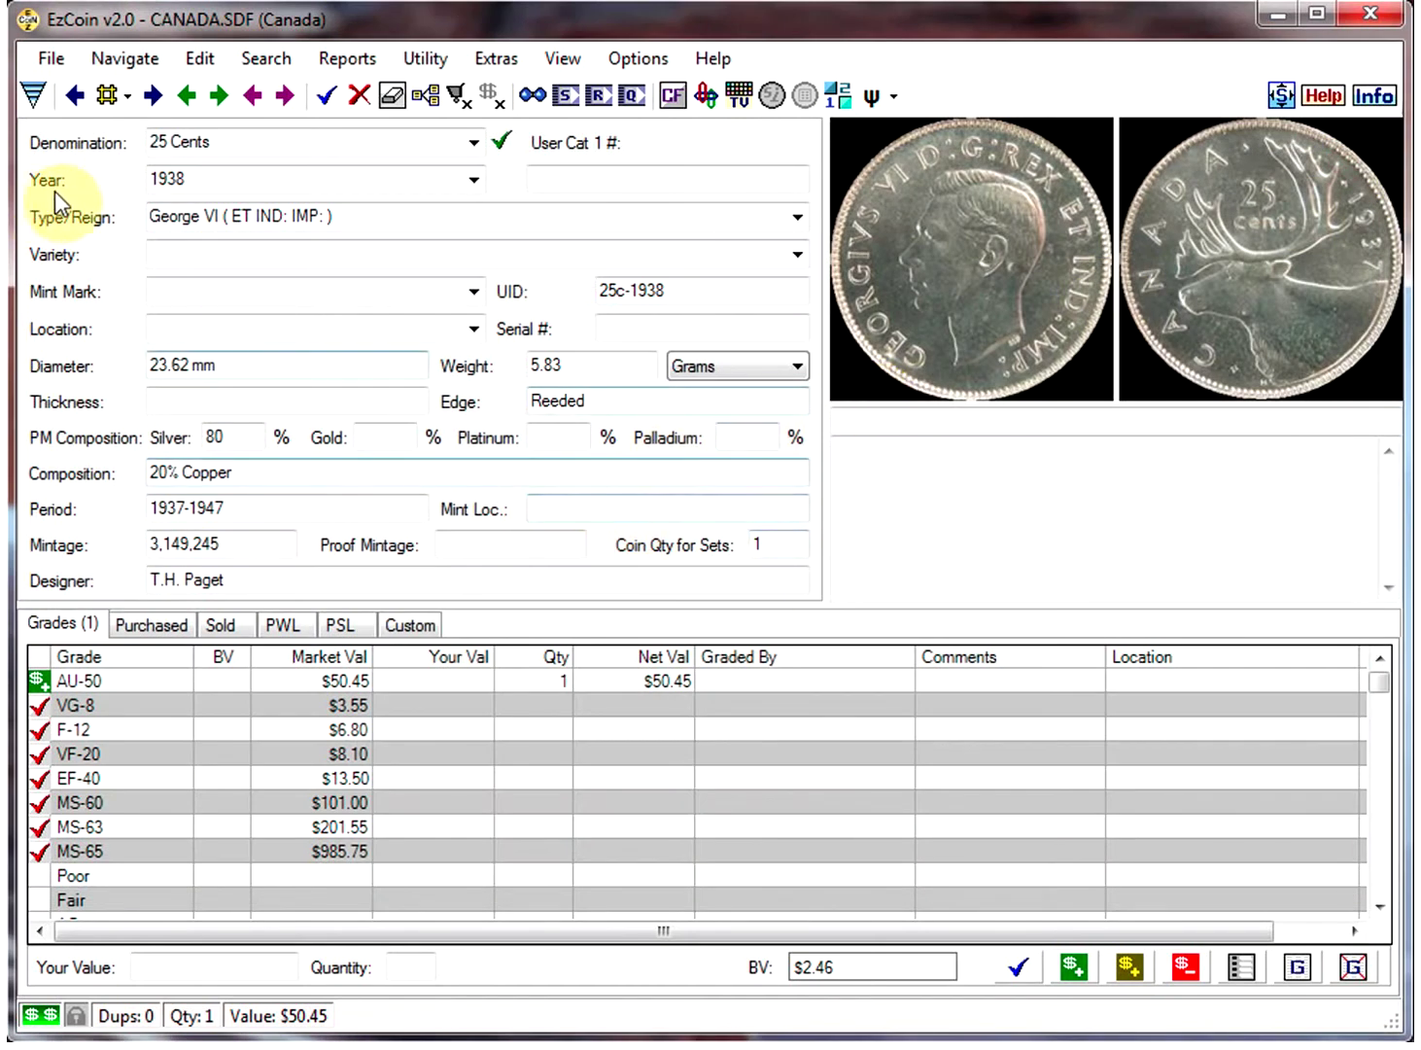
Bring up the Data Backup dialog for CANADA, targeting E:\SoftPro2010\EzCoin2\Backup.
left_click(51, 58)
mouse_move(172, 319)
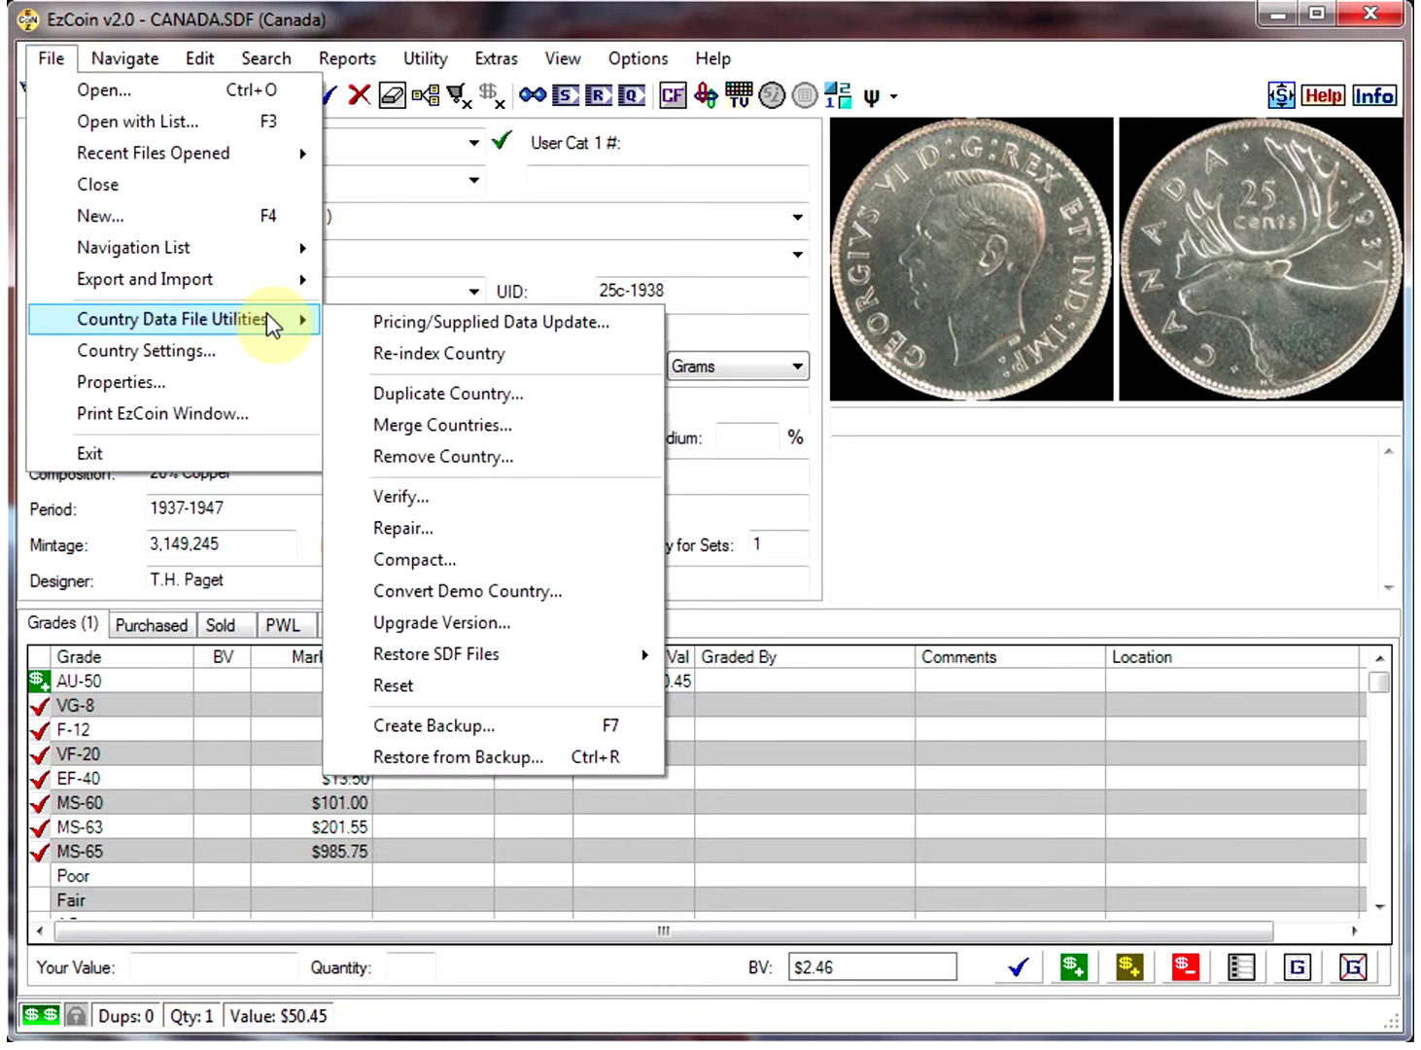
left_click(463, 724)
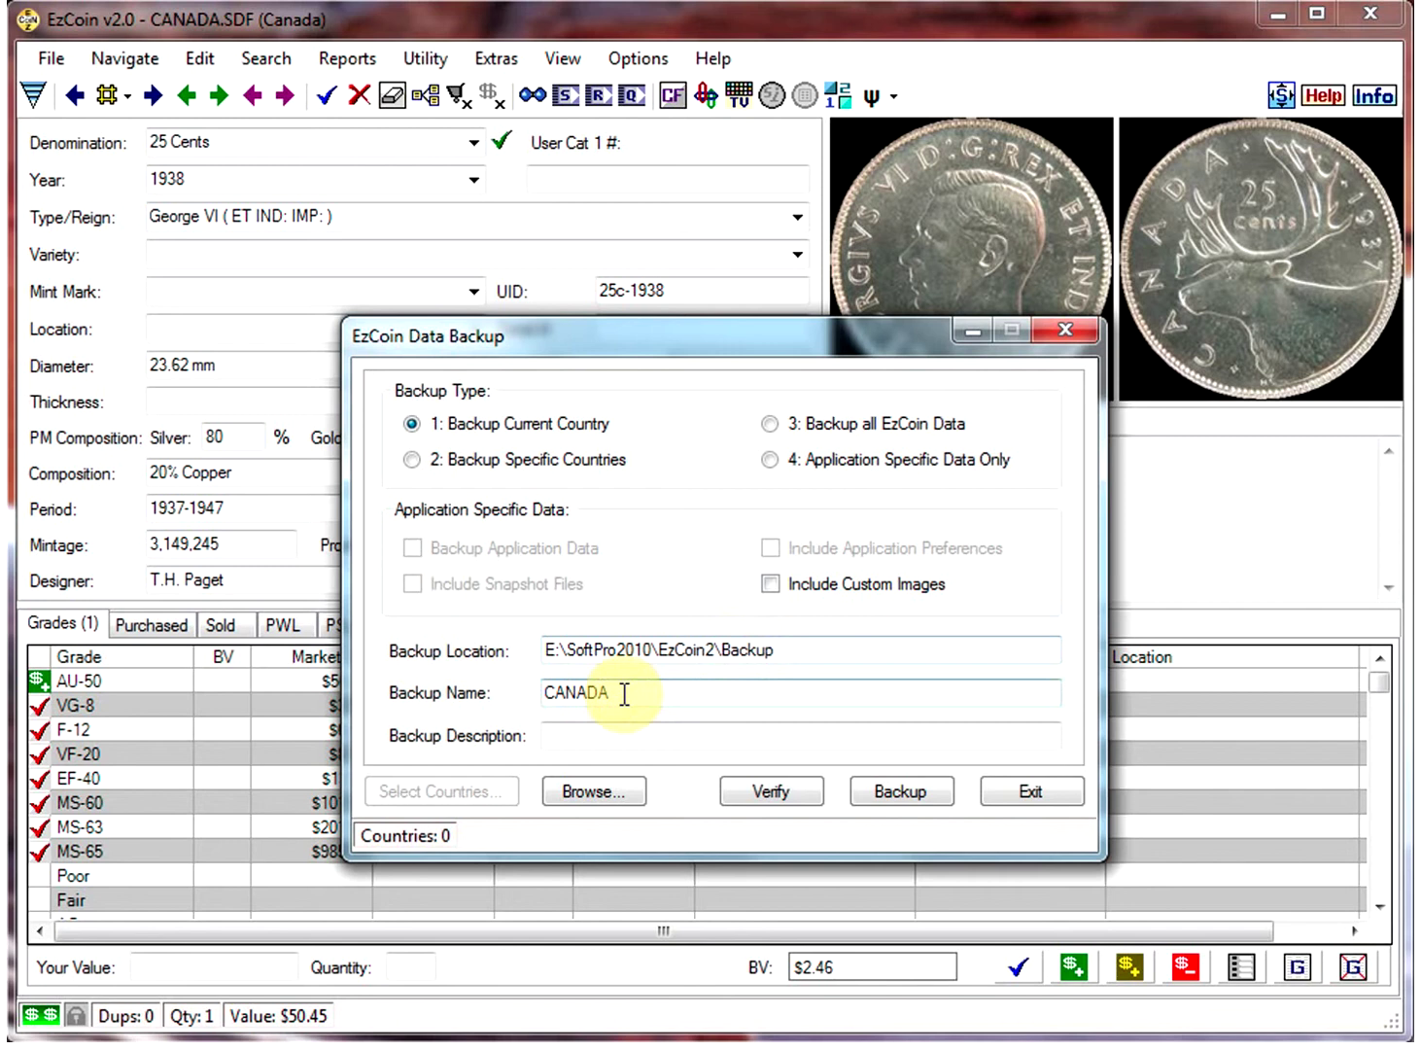
Back up CANADA with description 'My canada collection', overwriting the previous backup files.
left_click(568, 736)
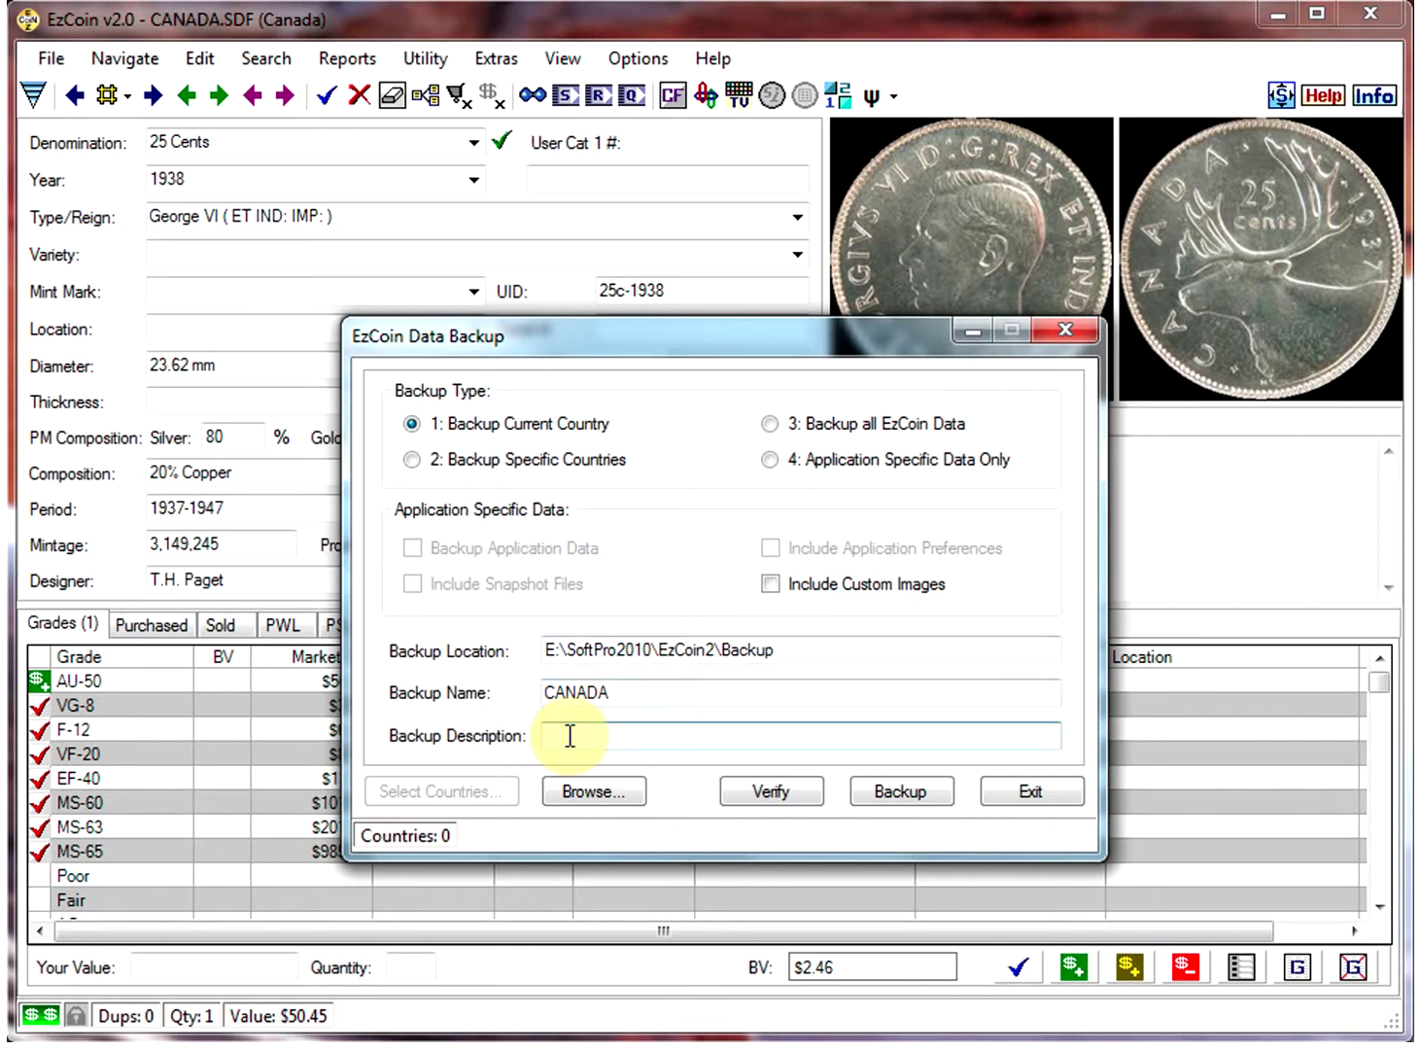
type("My ca")
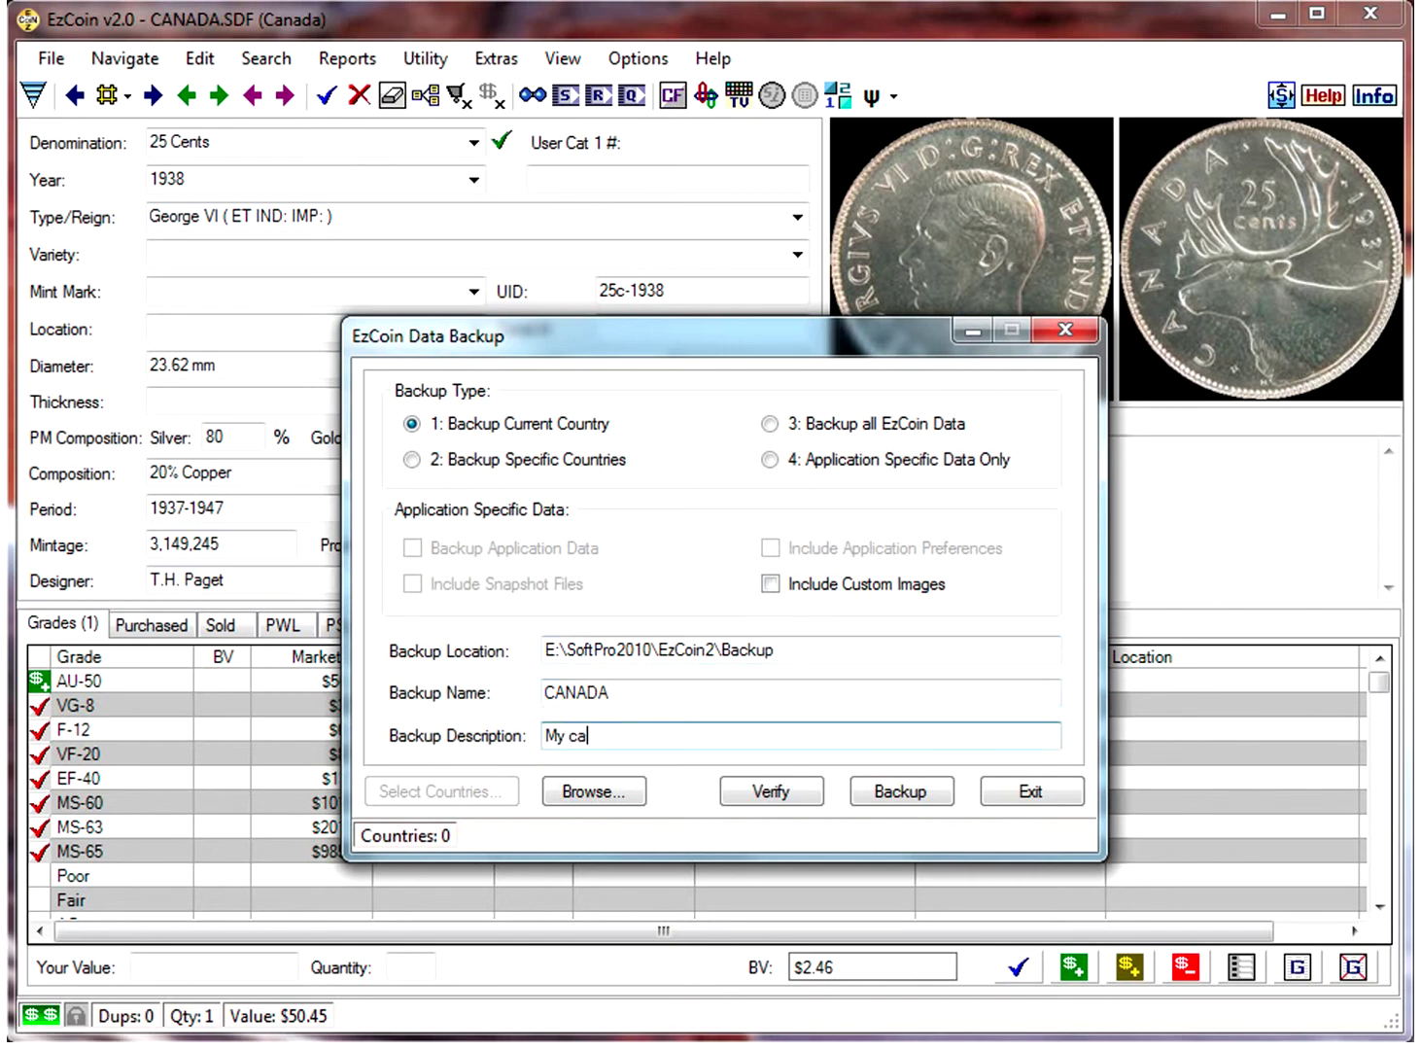
type("nada")
type("ion")
left_click(894, 791)
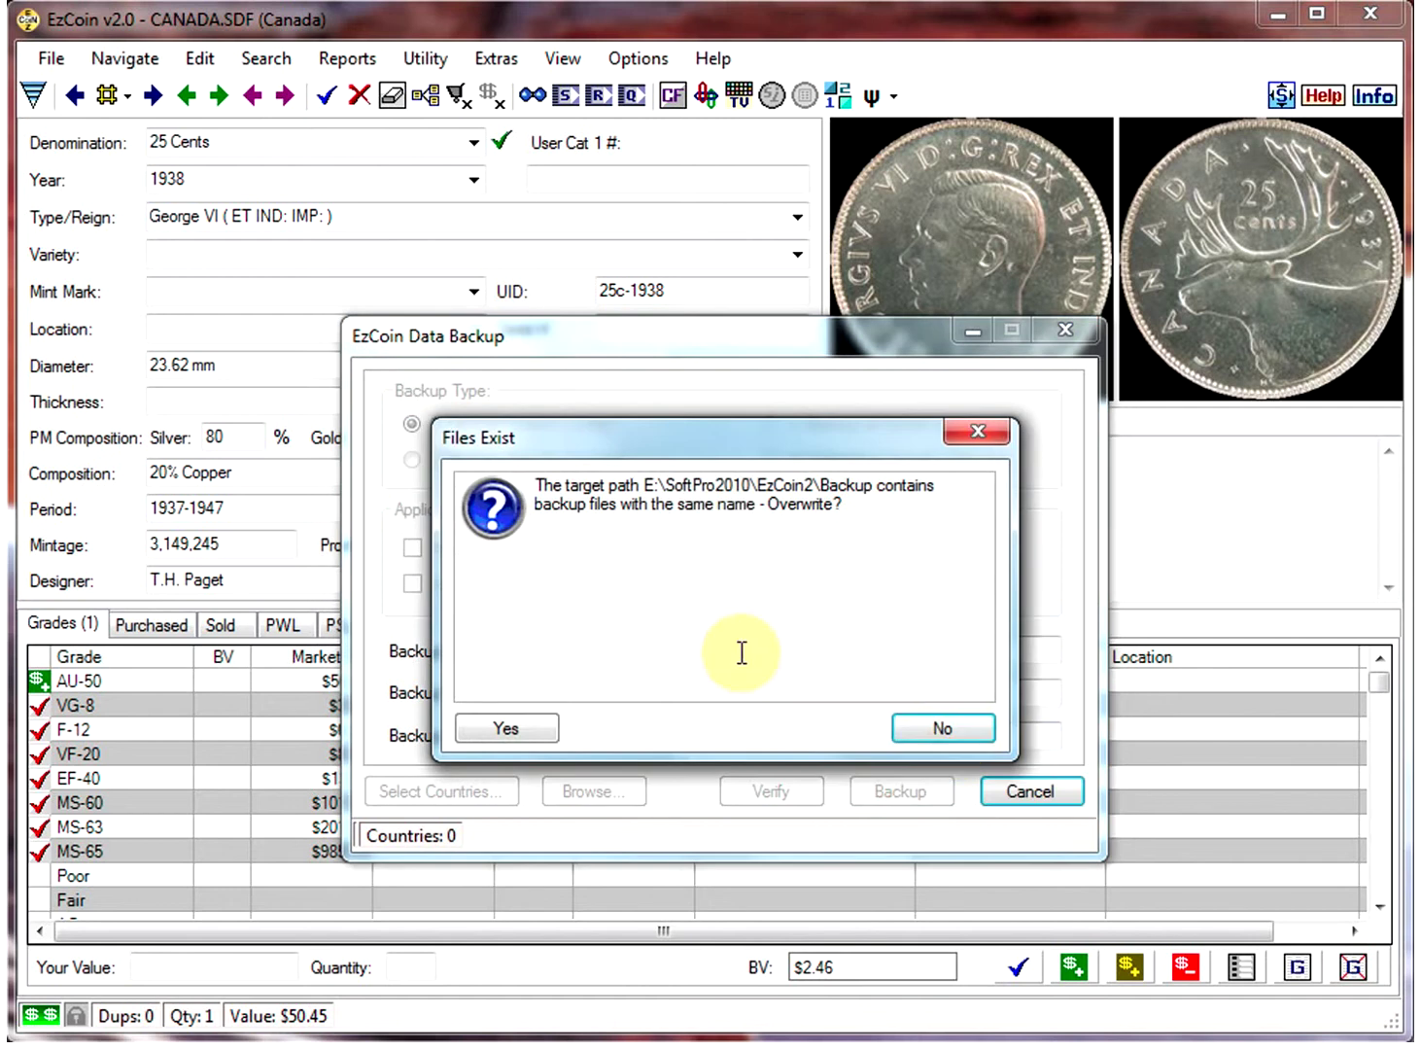
left_click(515, 734)
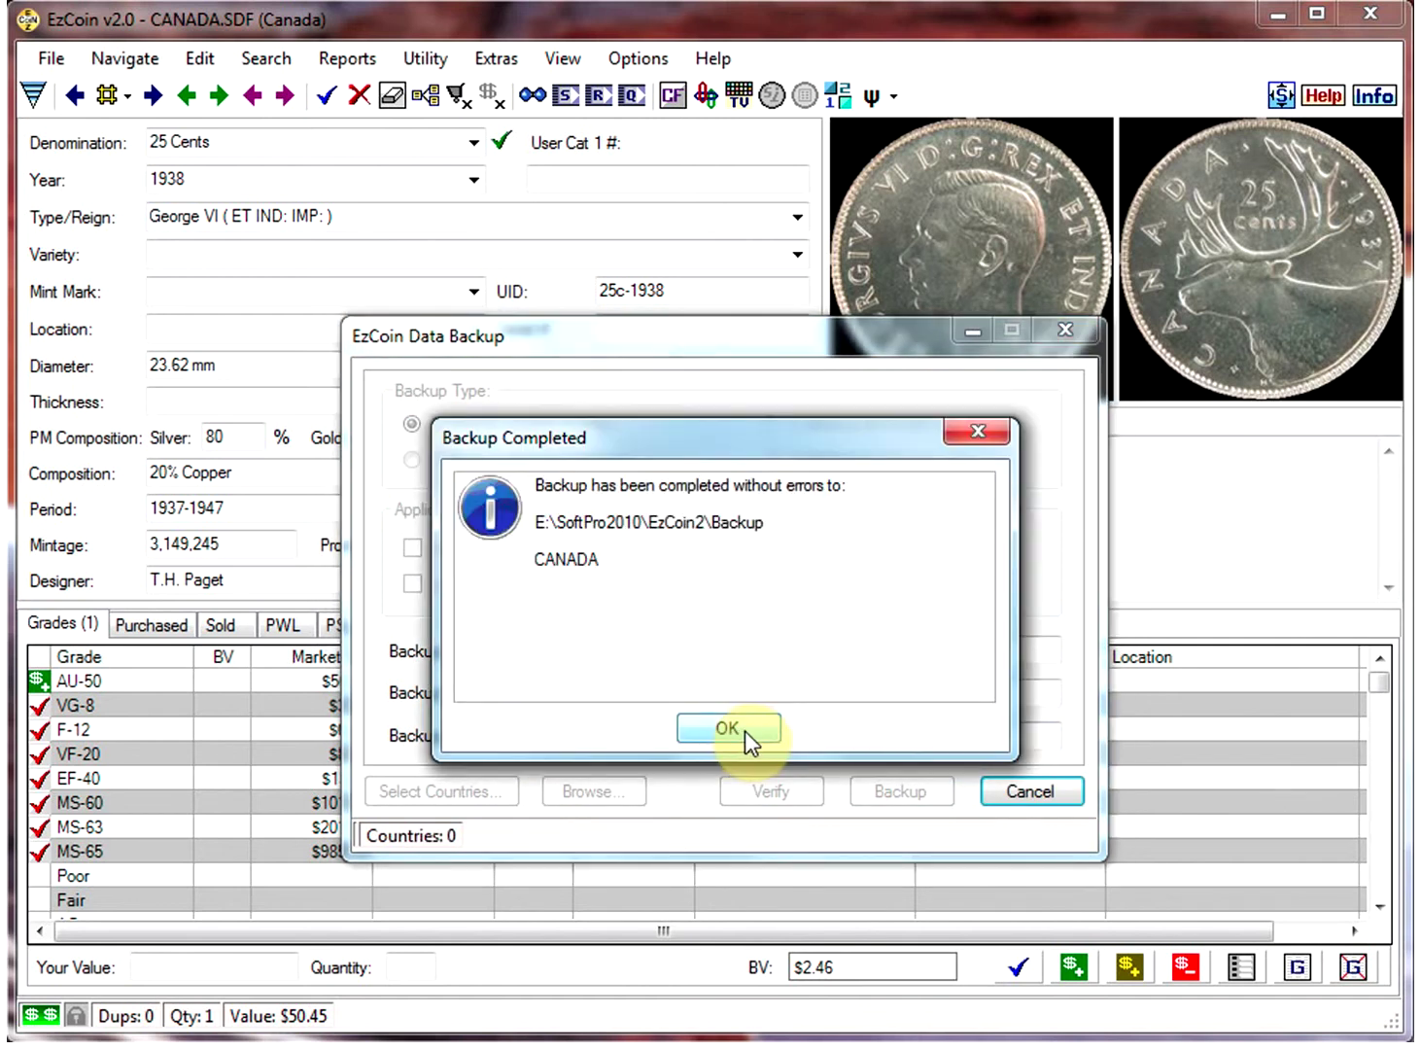
left_click(744, 730)
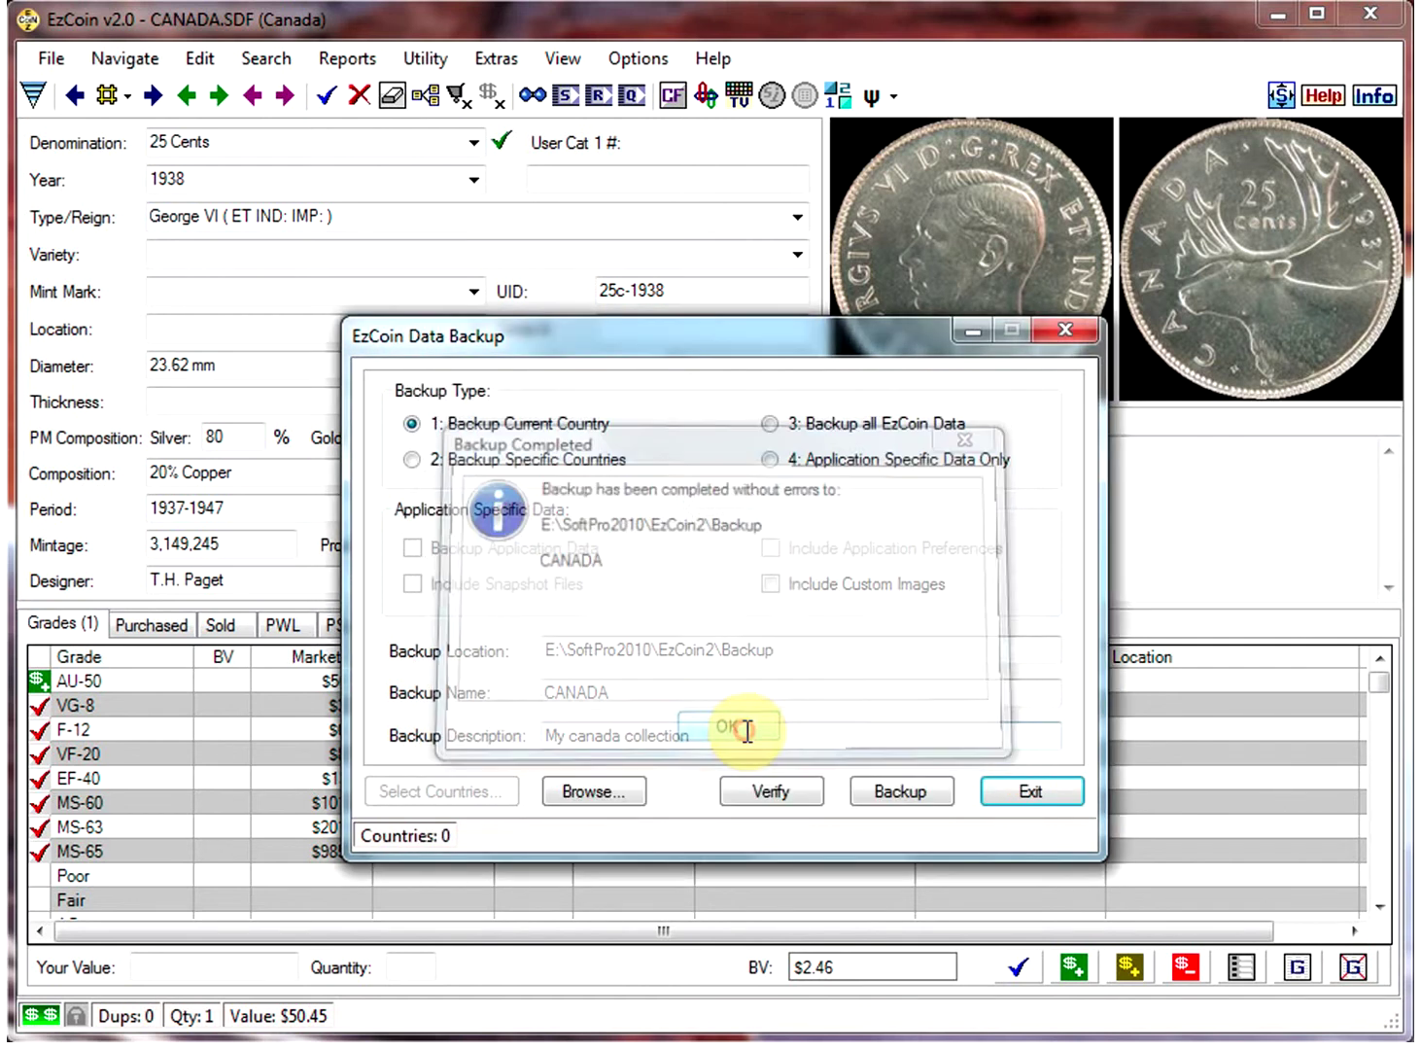
Close the backup dialog and list the three inventoried Canada coins in Quick Stats.
left_click(1012, 783)
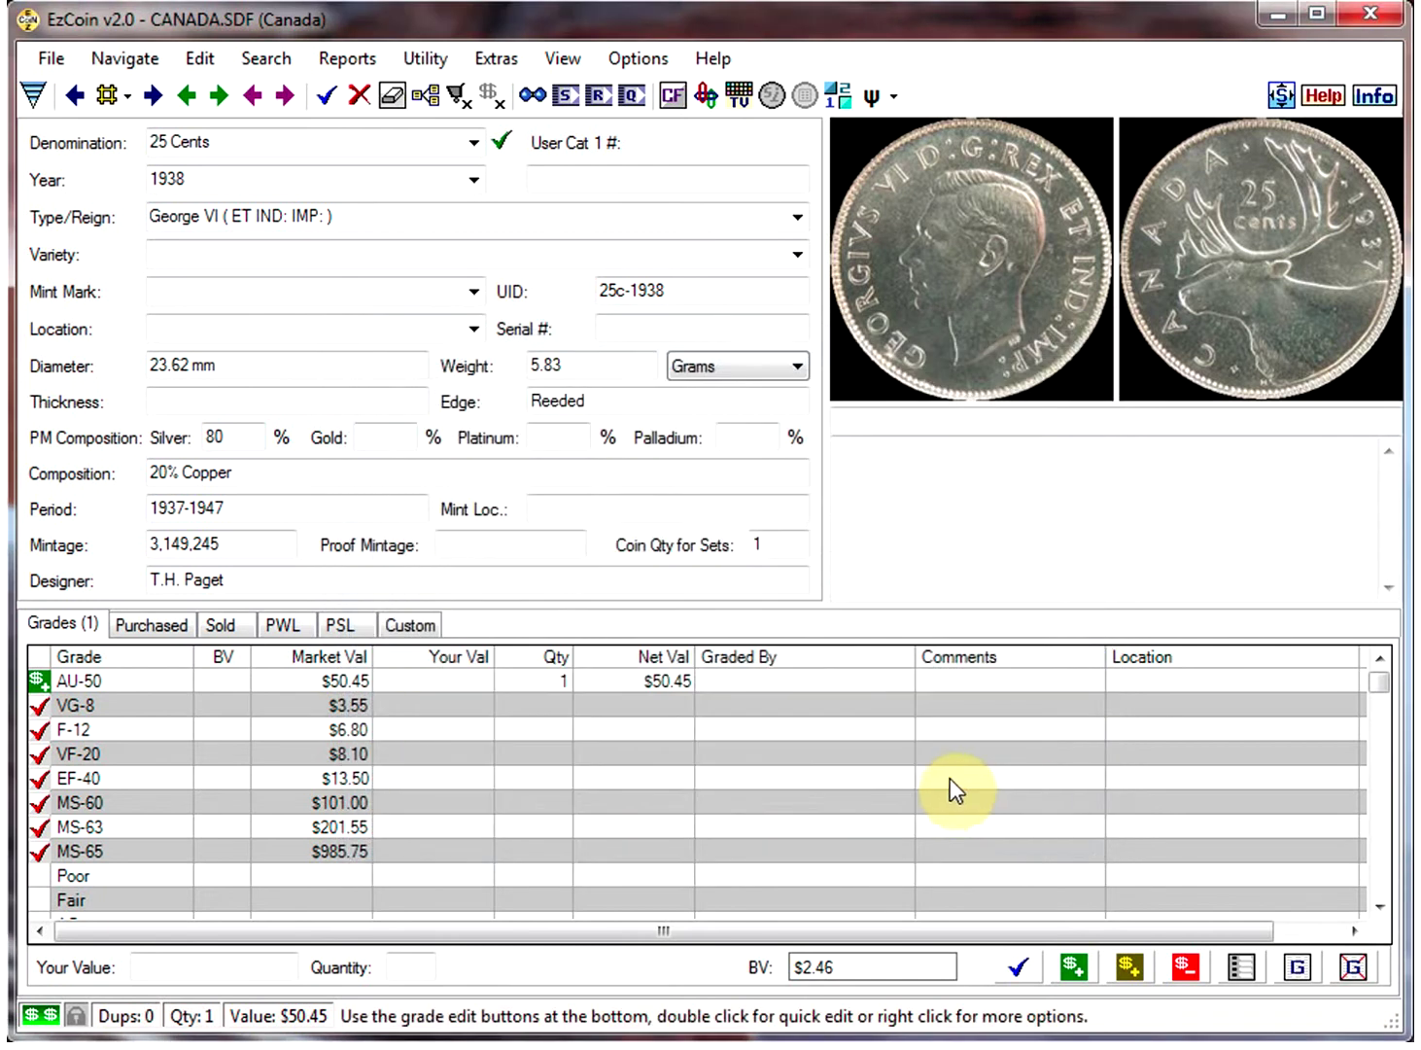
left_click(629, 96)
left_click(864, 832)
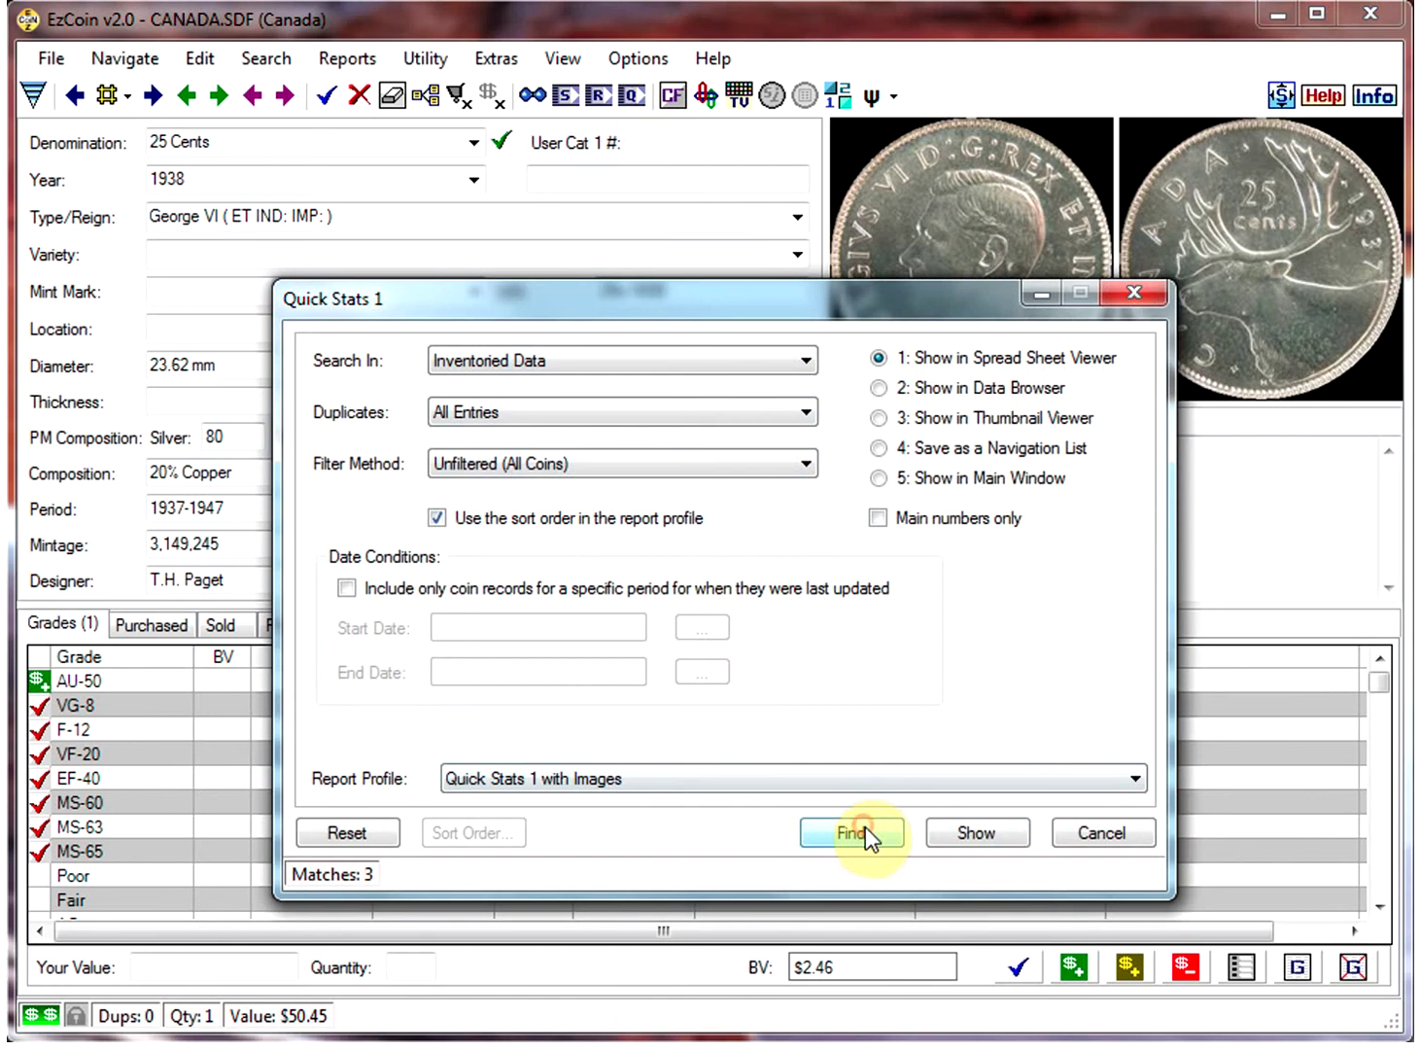
left_click(982, 832)
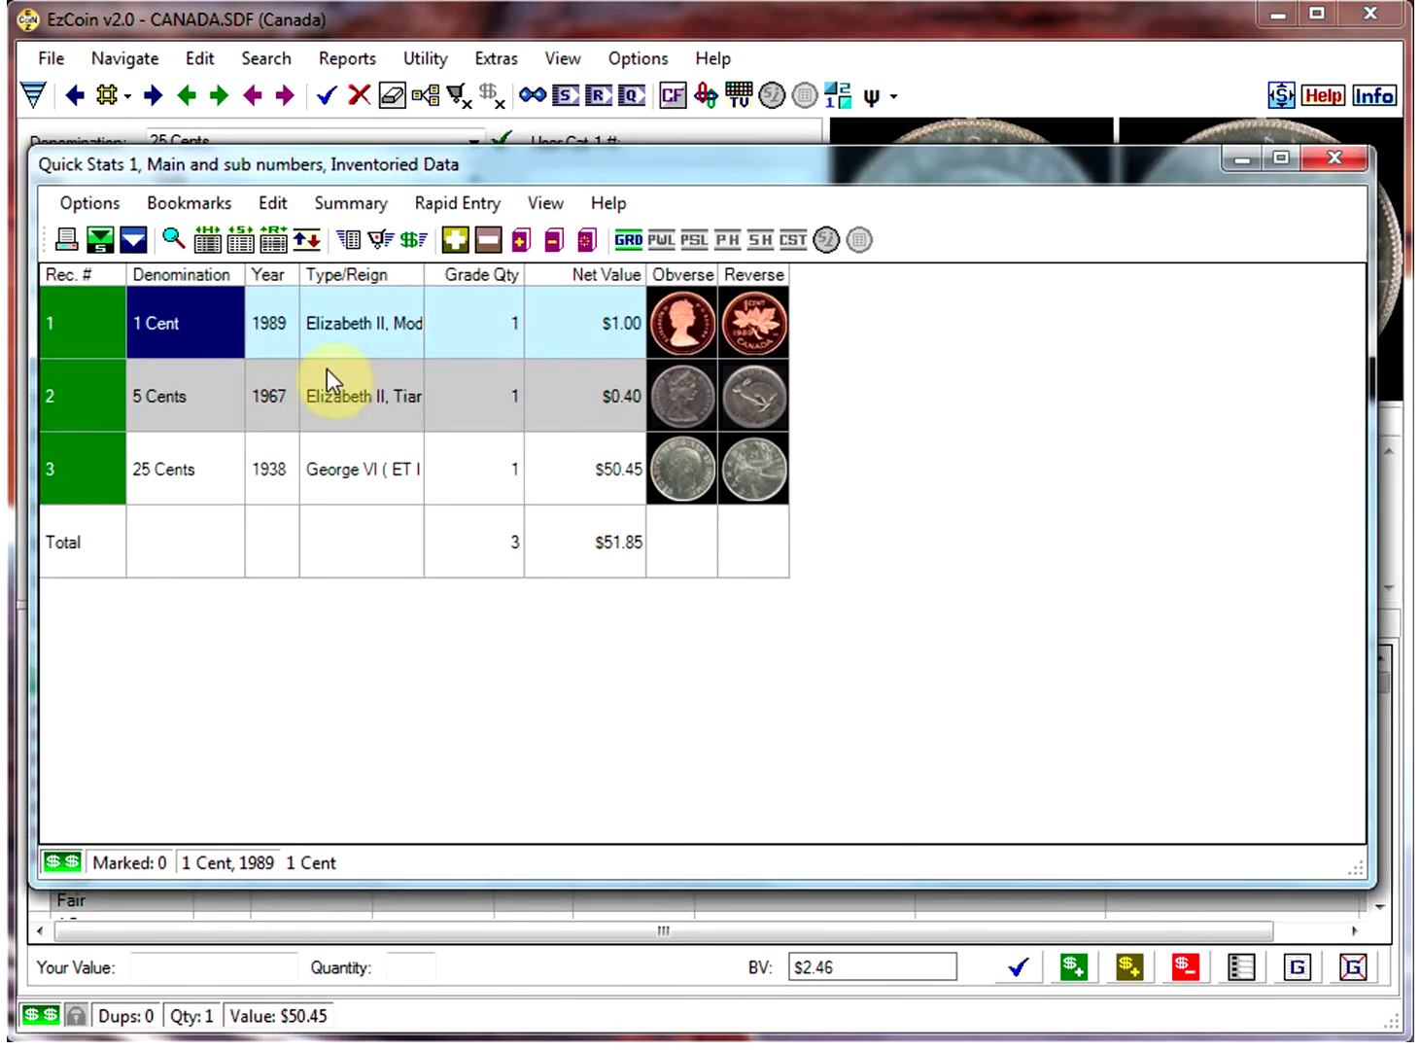
Remove all three listed coins from inventory, leaving a $0.00 total.
left_click(193, 459, "shift")
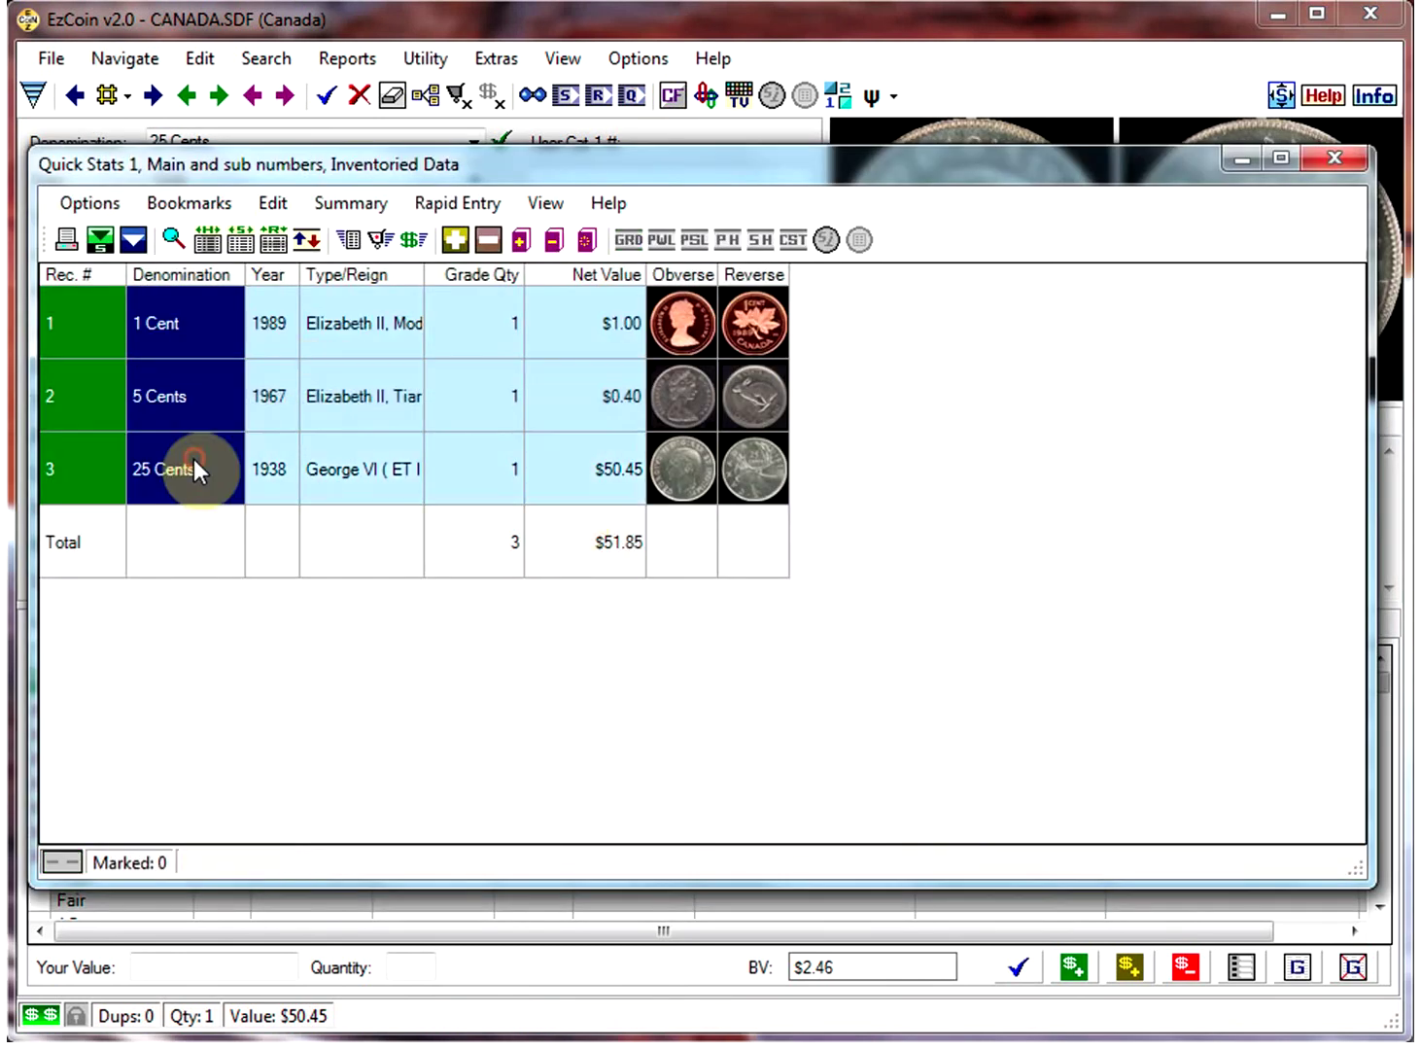
right_click(170, 408)
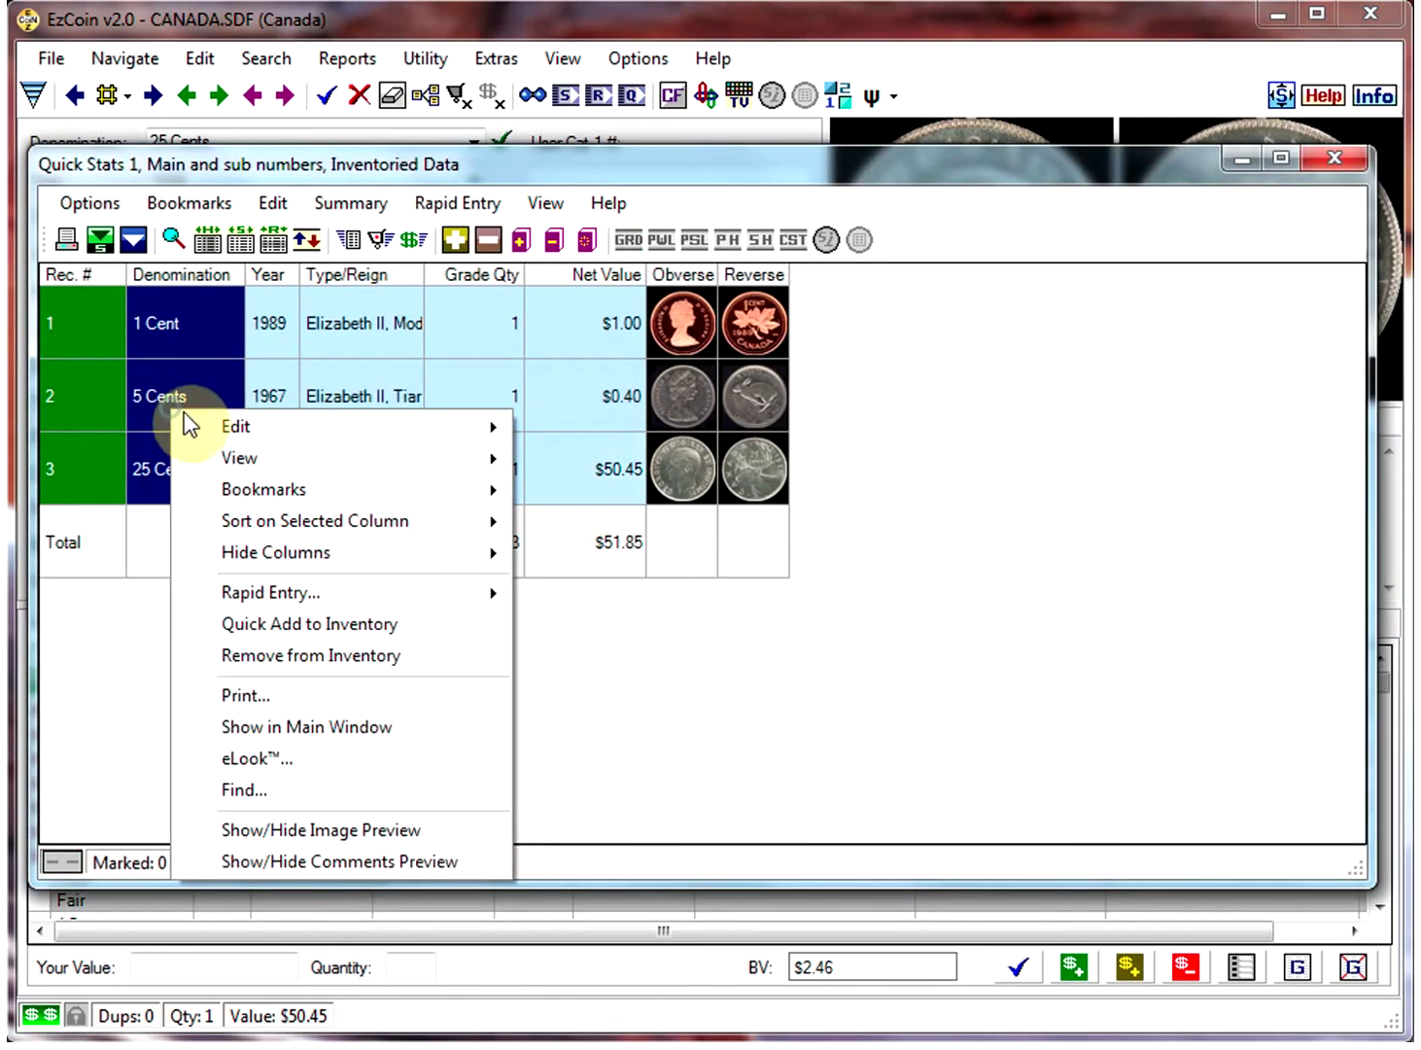
left_click(302, 656)
left_click(543, 722)
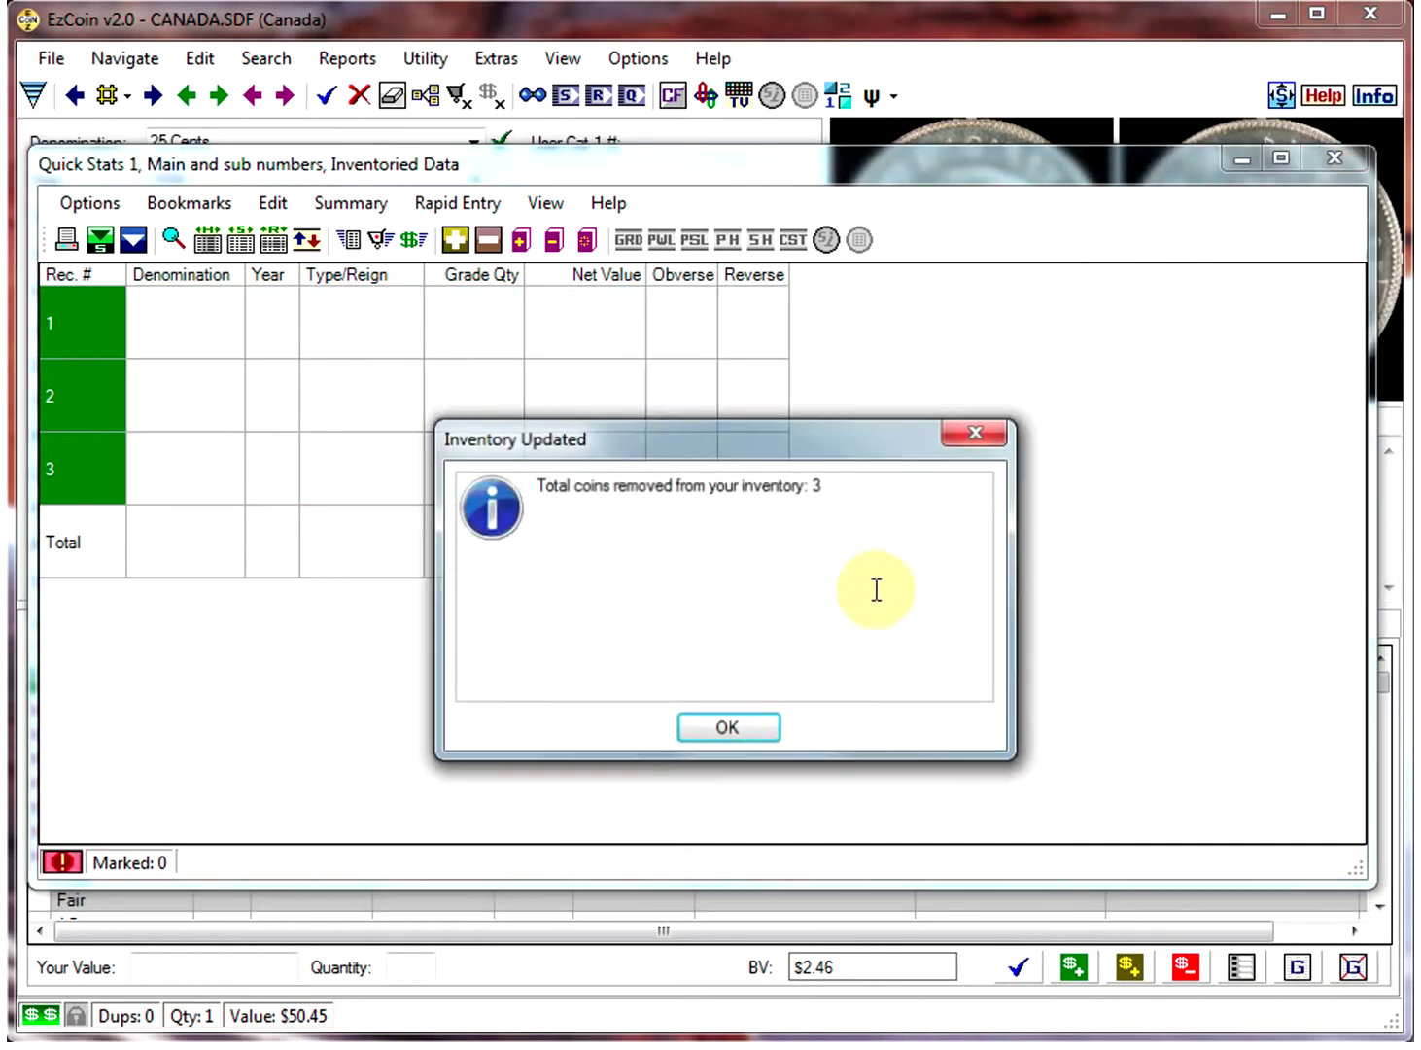
left_click(737, 738)
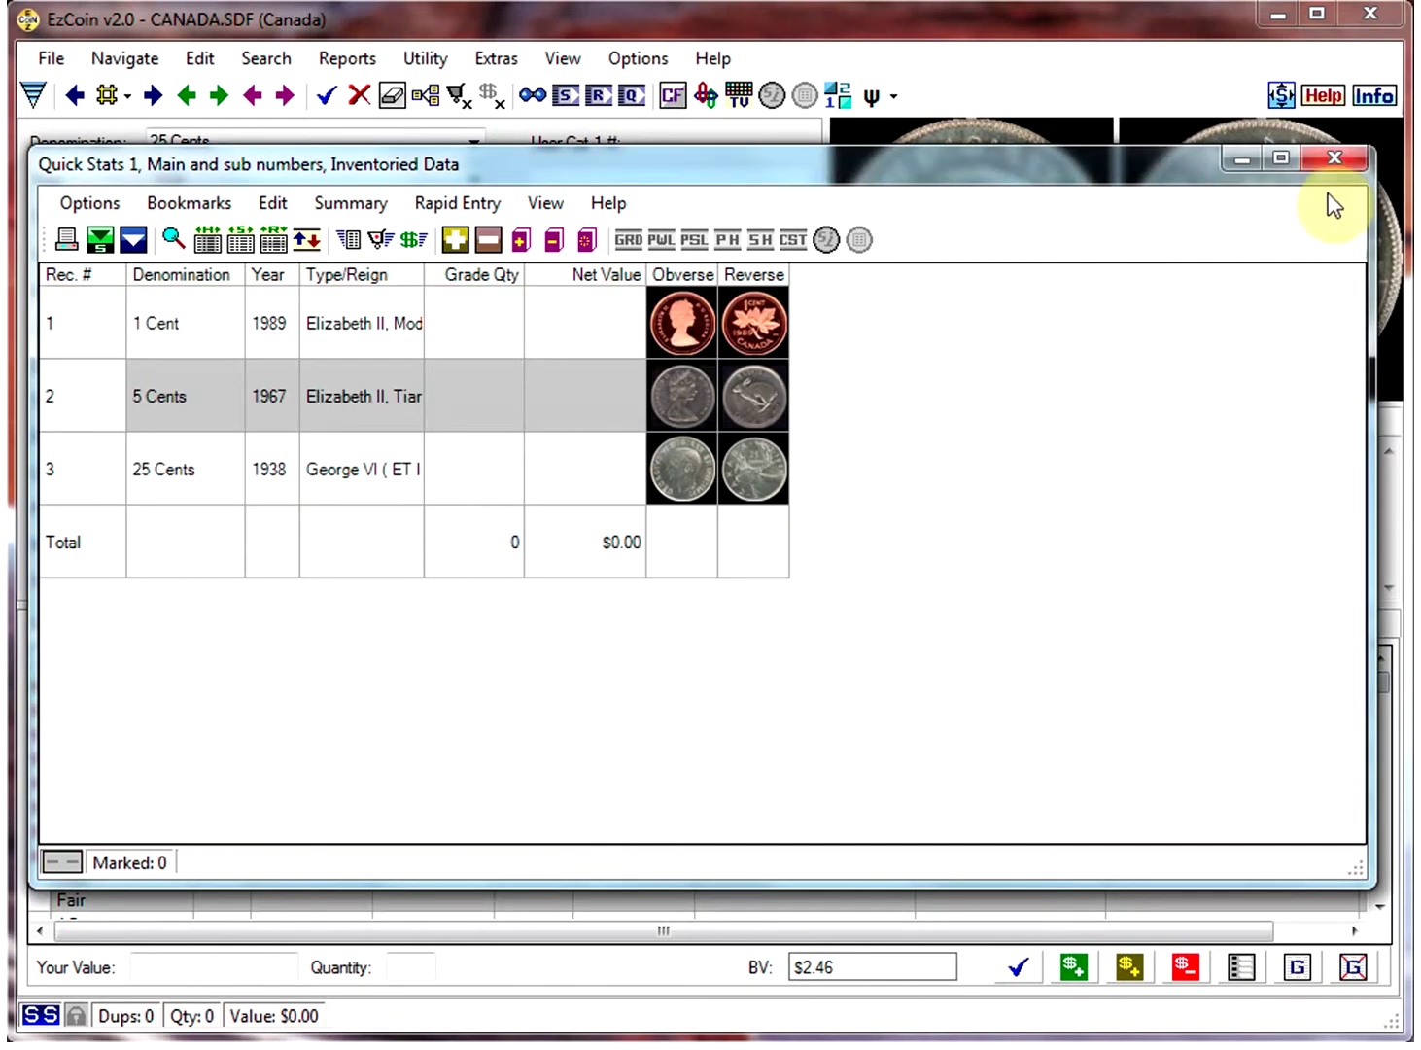
Rerun Quick Stats to confirm no inventoried coins match, then close the report.
left_click(1335, 157)
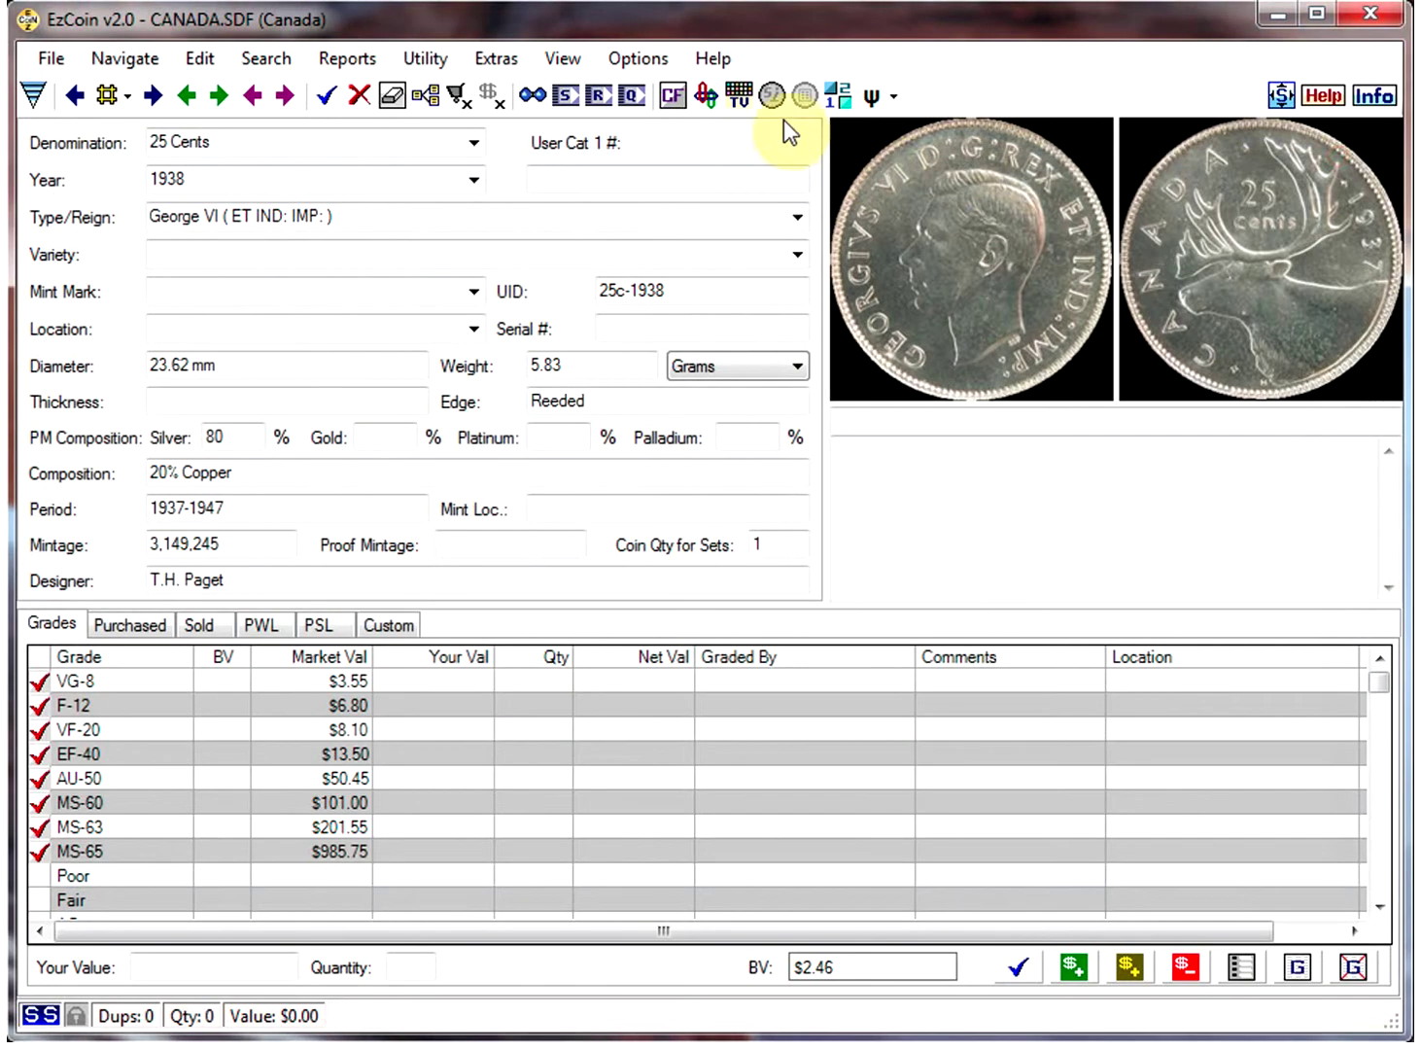
left_click(632, 100)
left_click(852, 835)
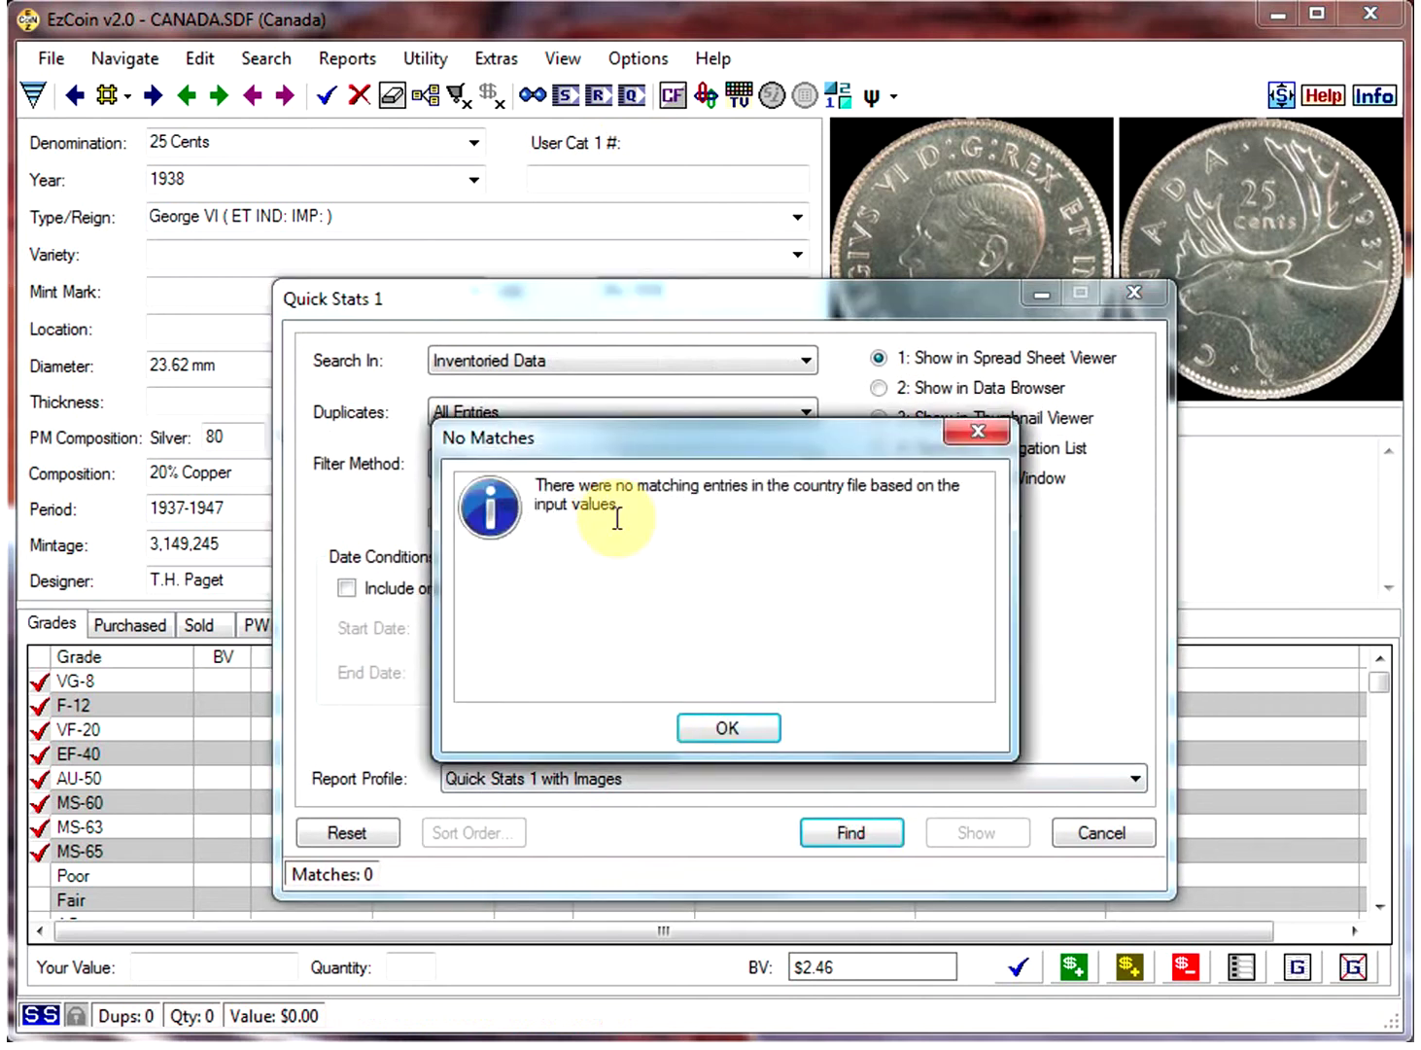
left_click(710, 732)
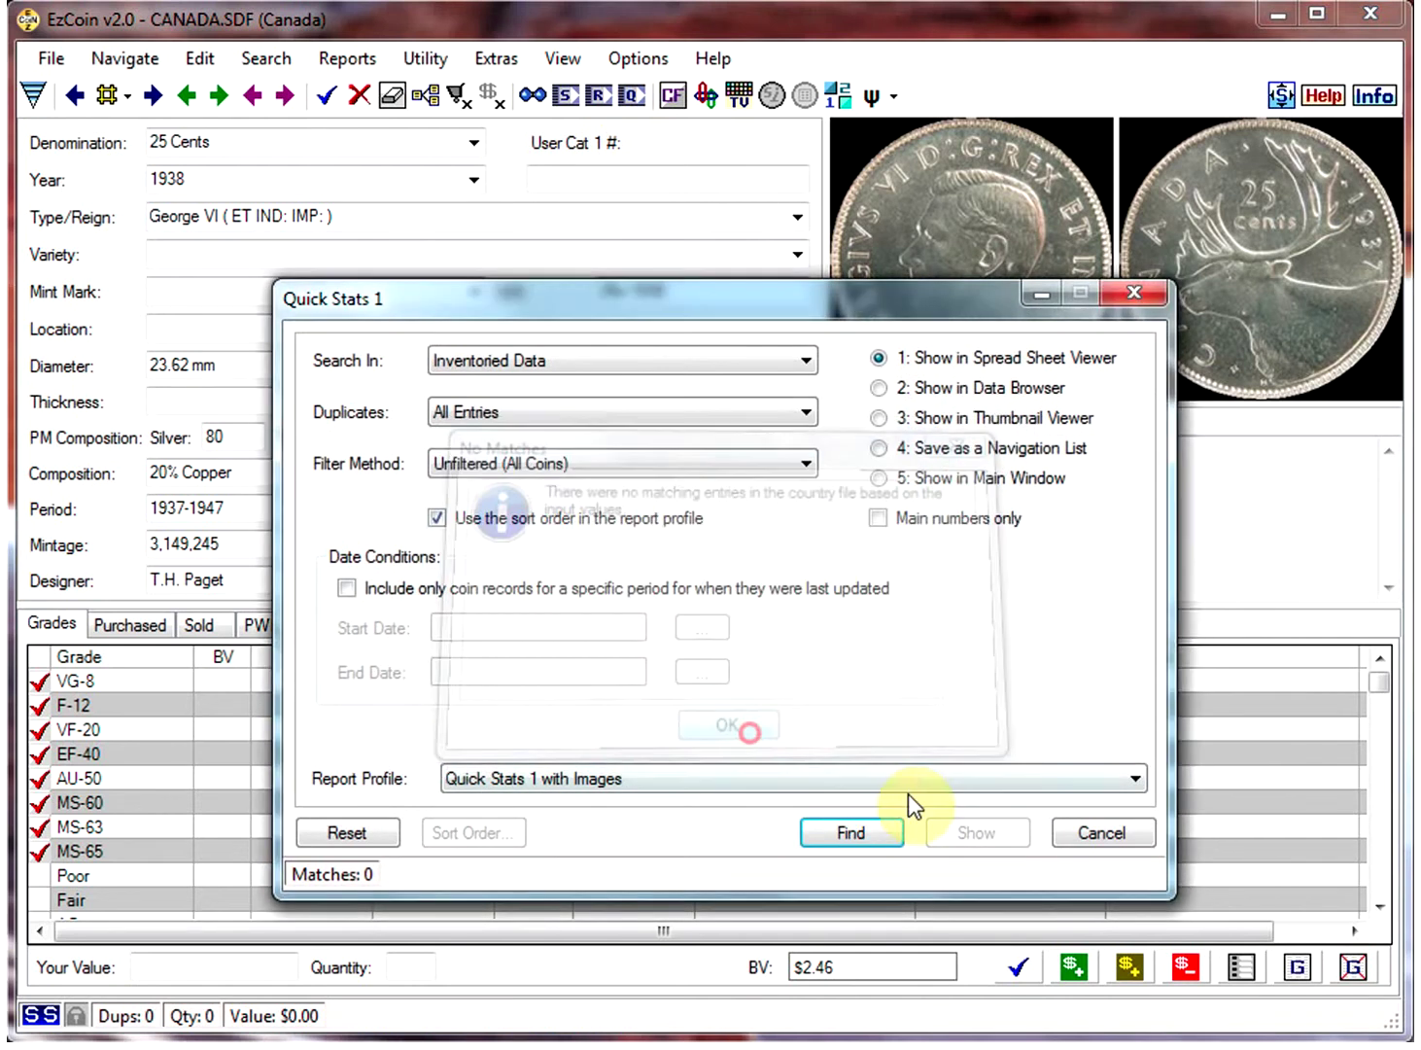
left_click(1061, 838)
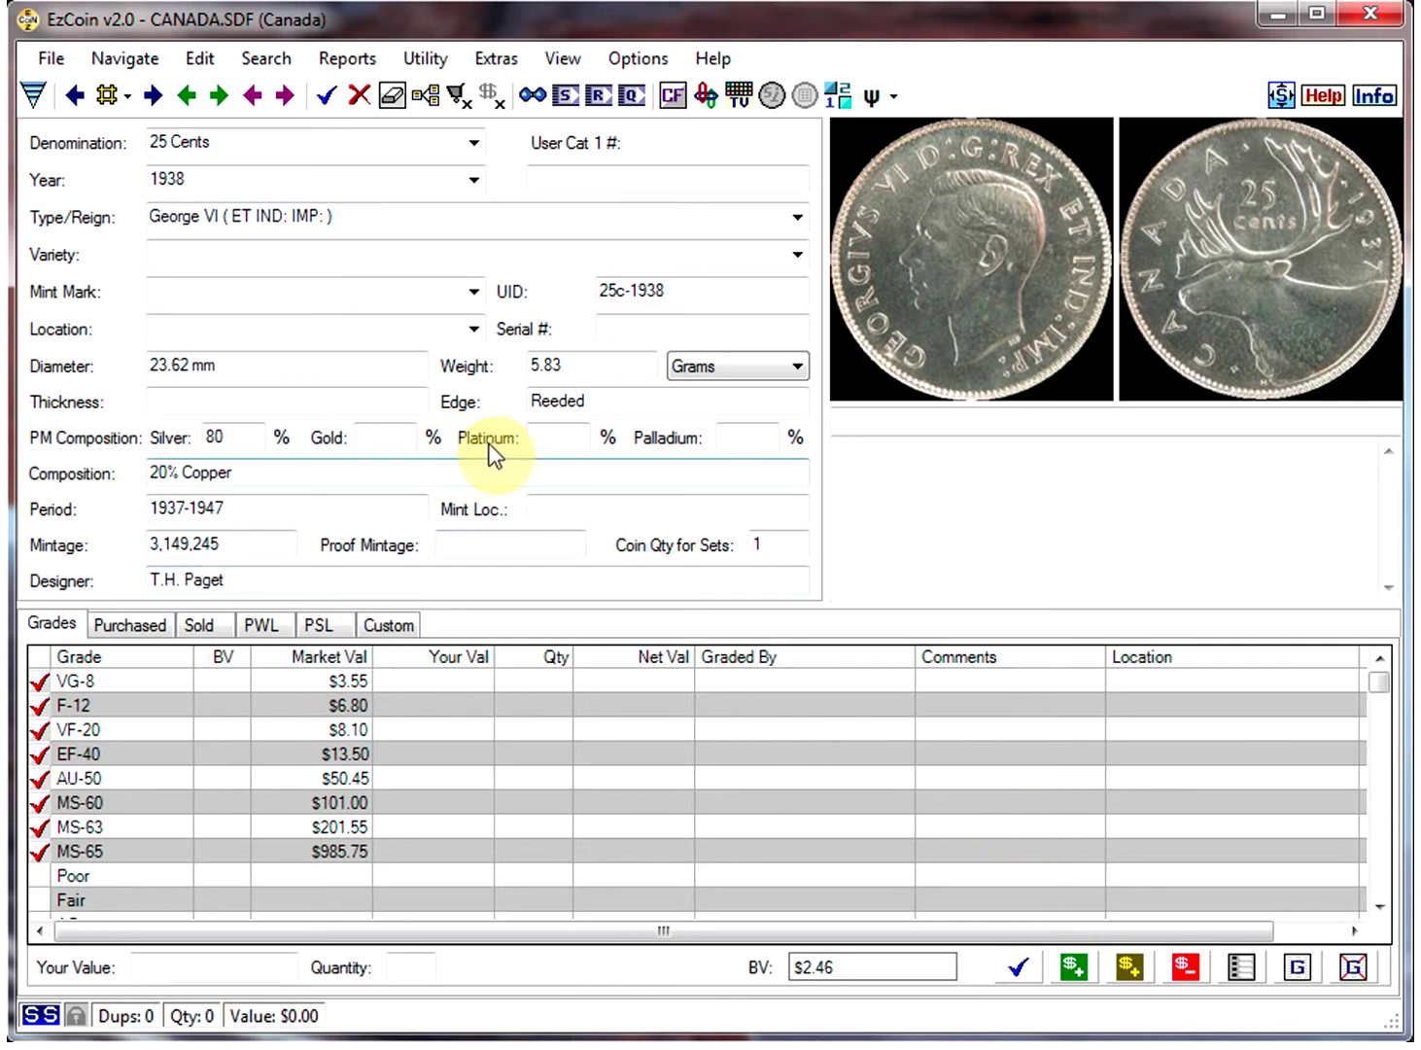
Close the Canada country file so no coin record is loaded.
left_click(61, 64)
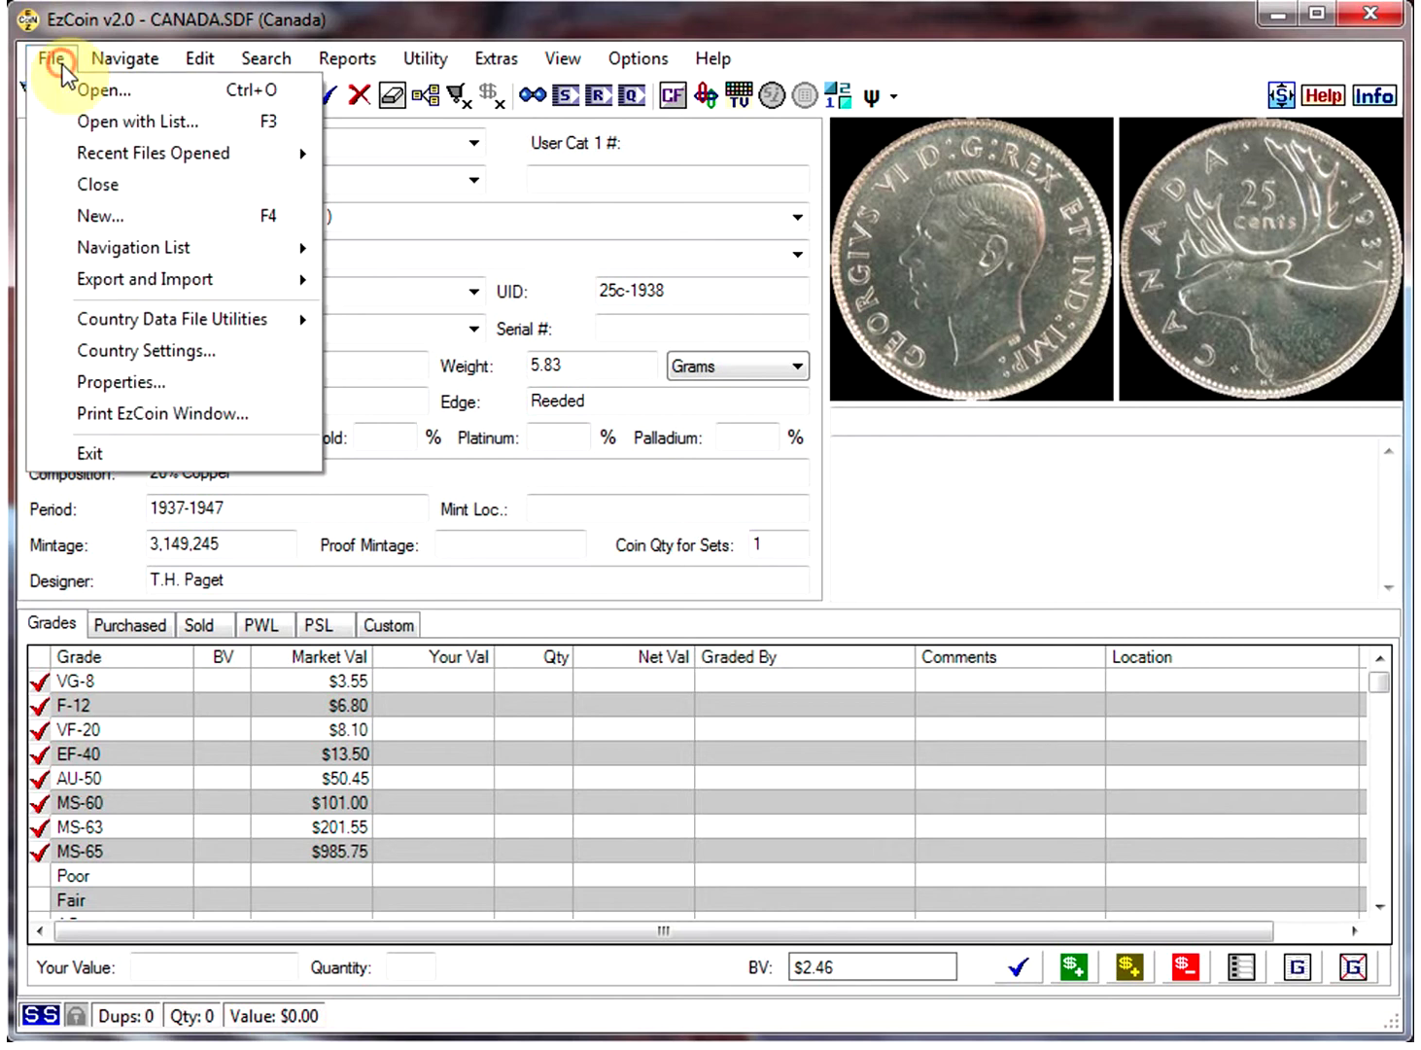
left_click(94, 185)
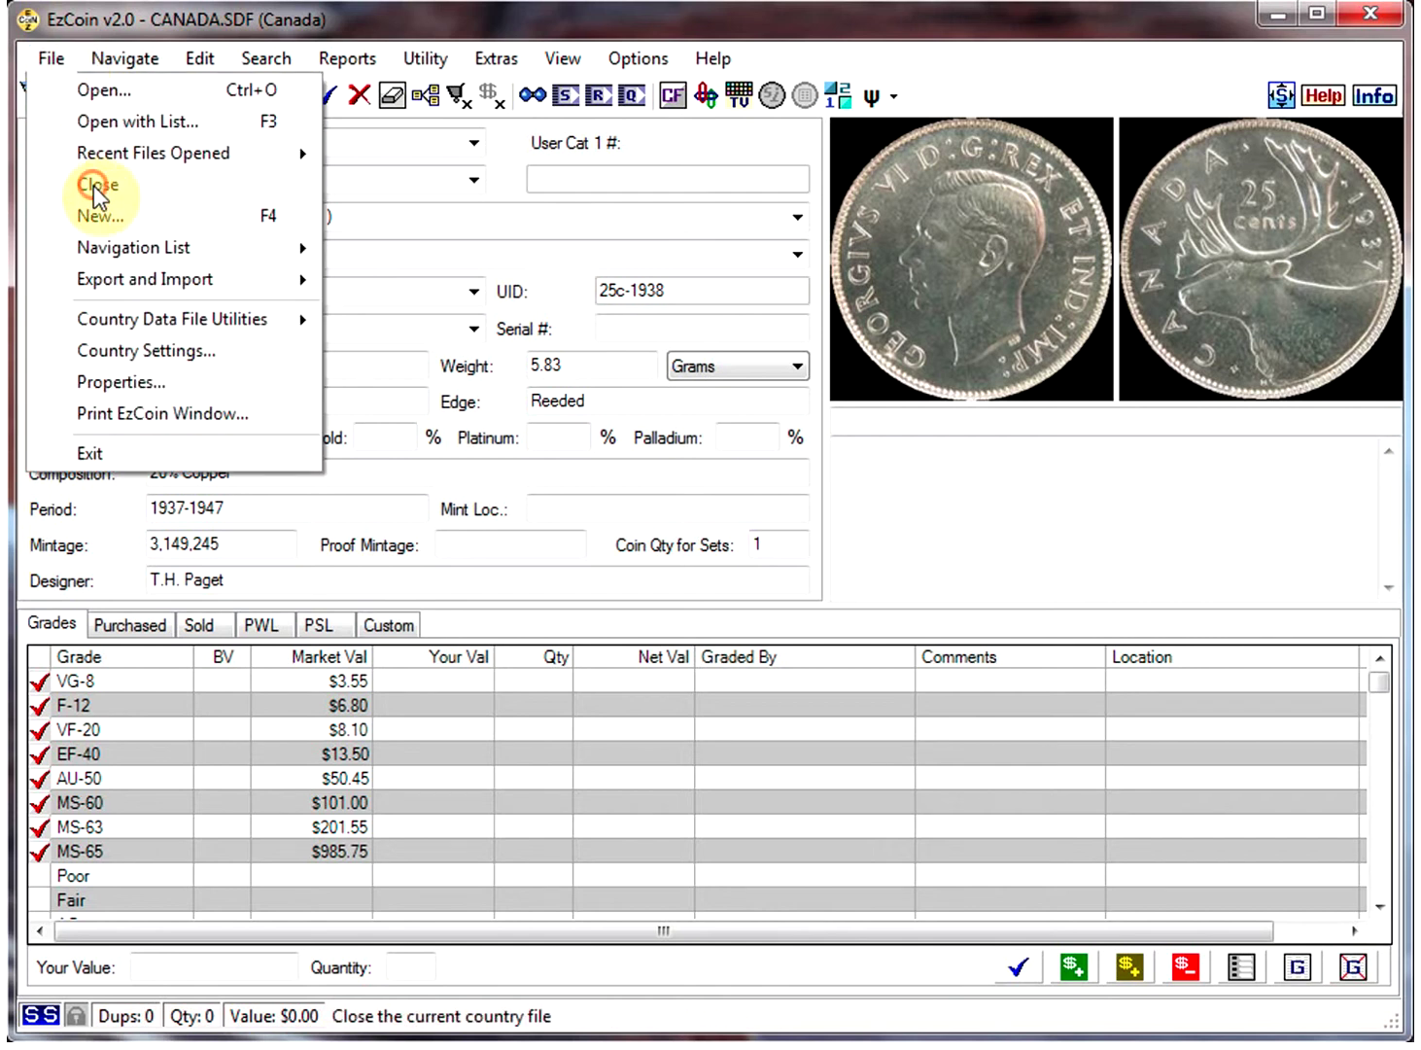
left_click(55, 60)
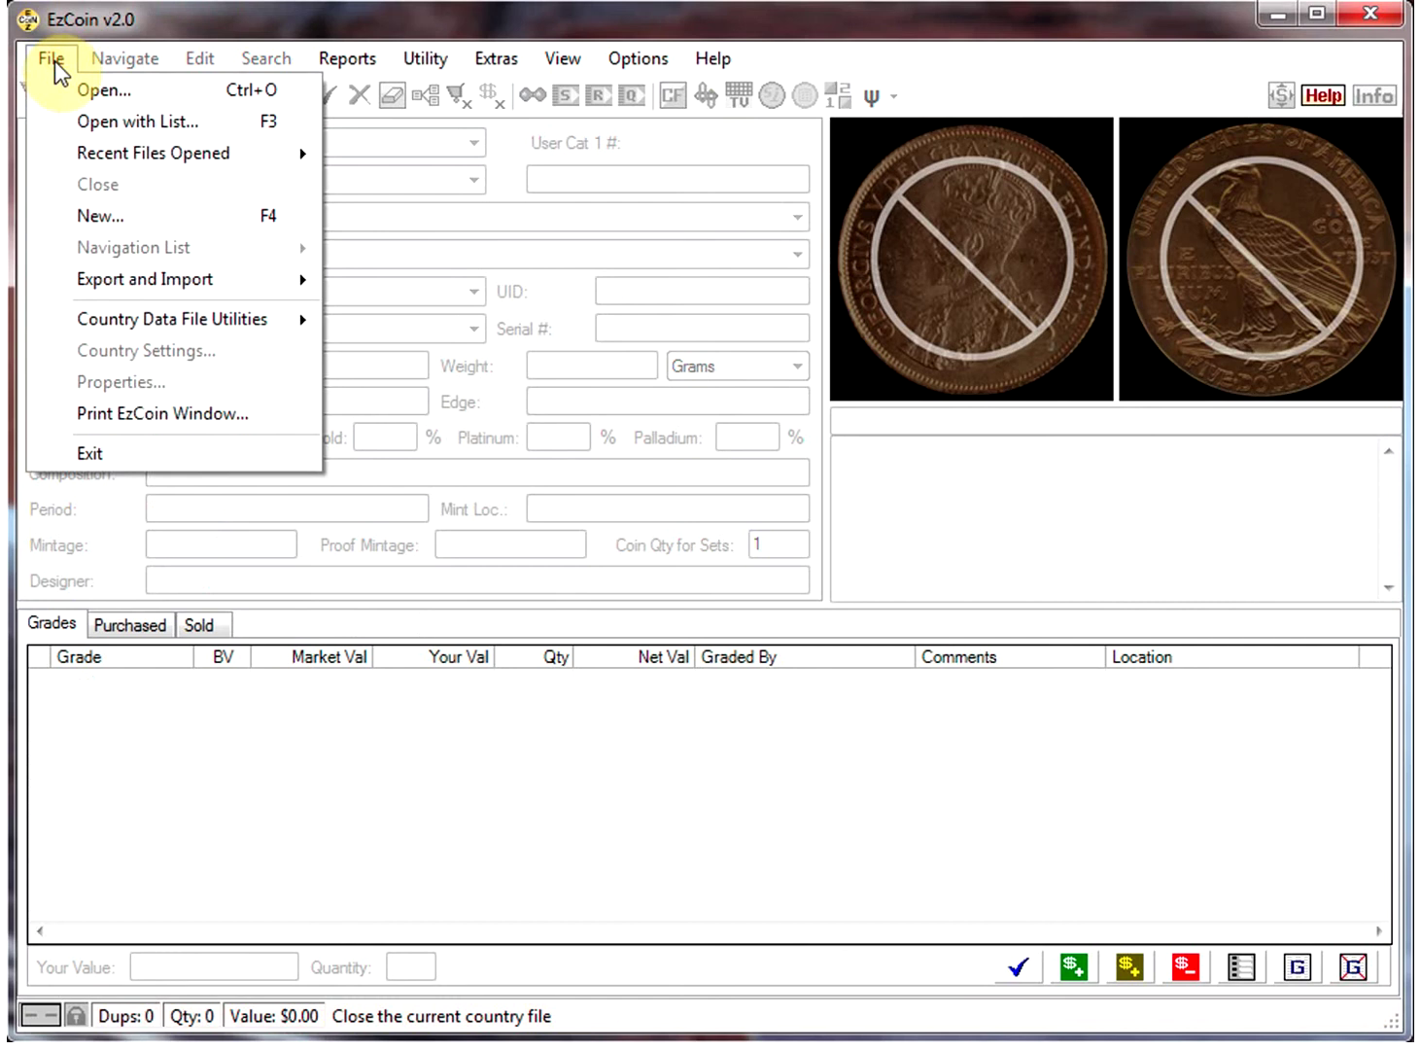
mouse_move(173, 319)
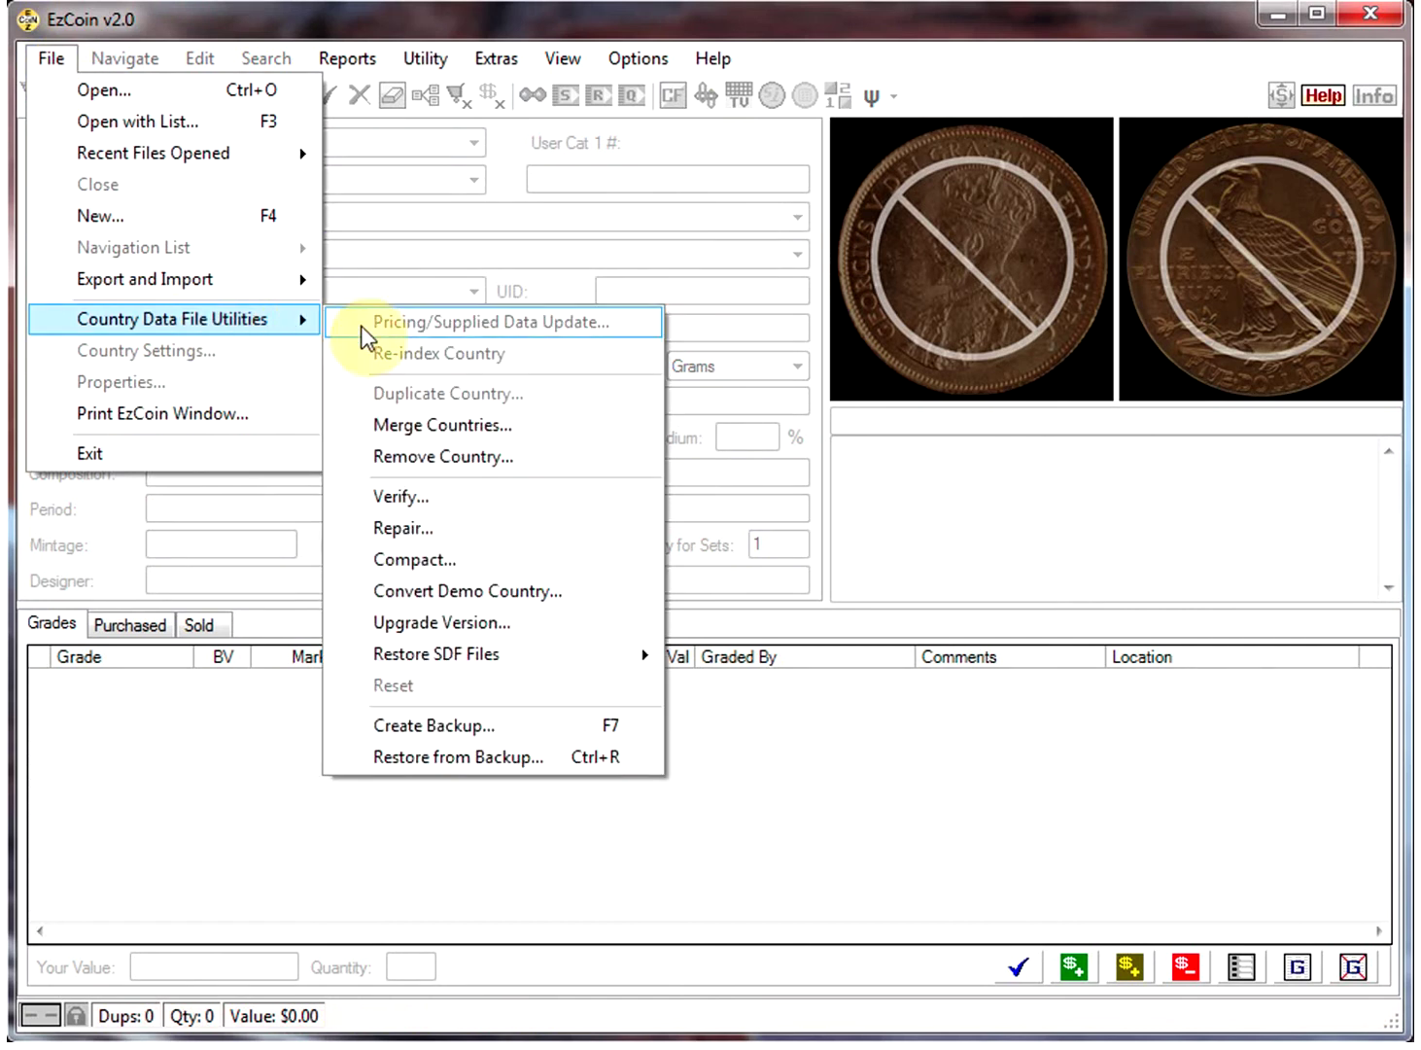
Restore the Canada collection from CANADA.cfg, bringing coin totals back to 3200.
left_click(467, 760)
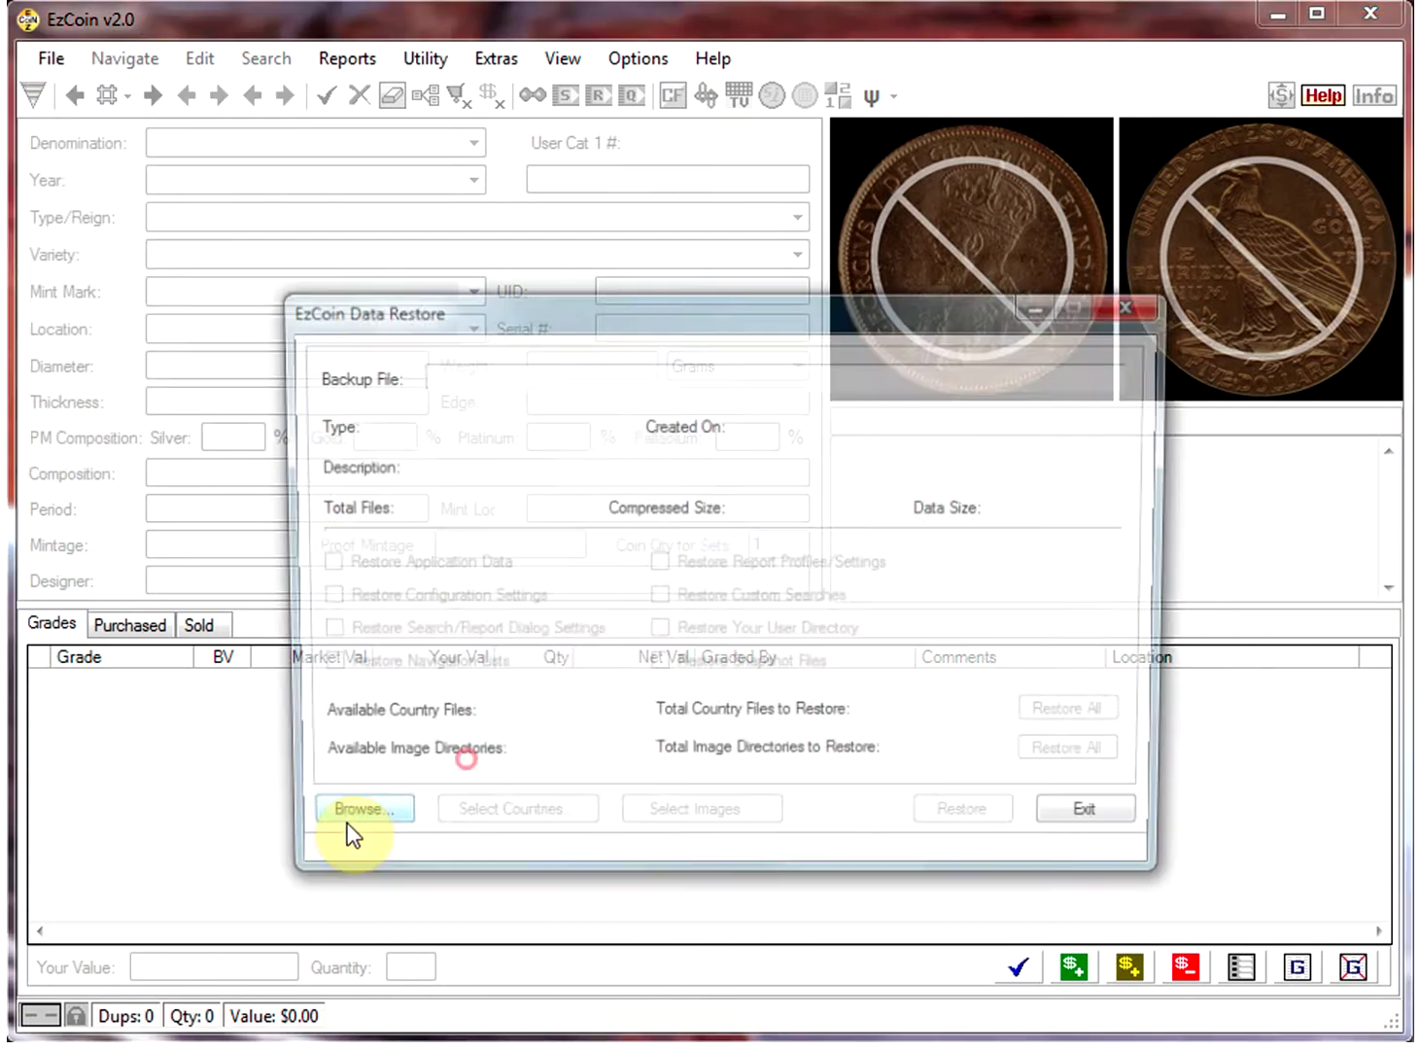
left_click(335, 824)
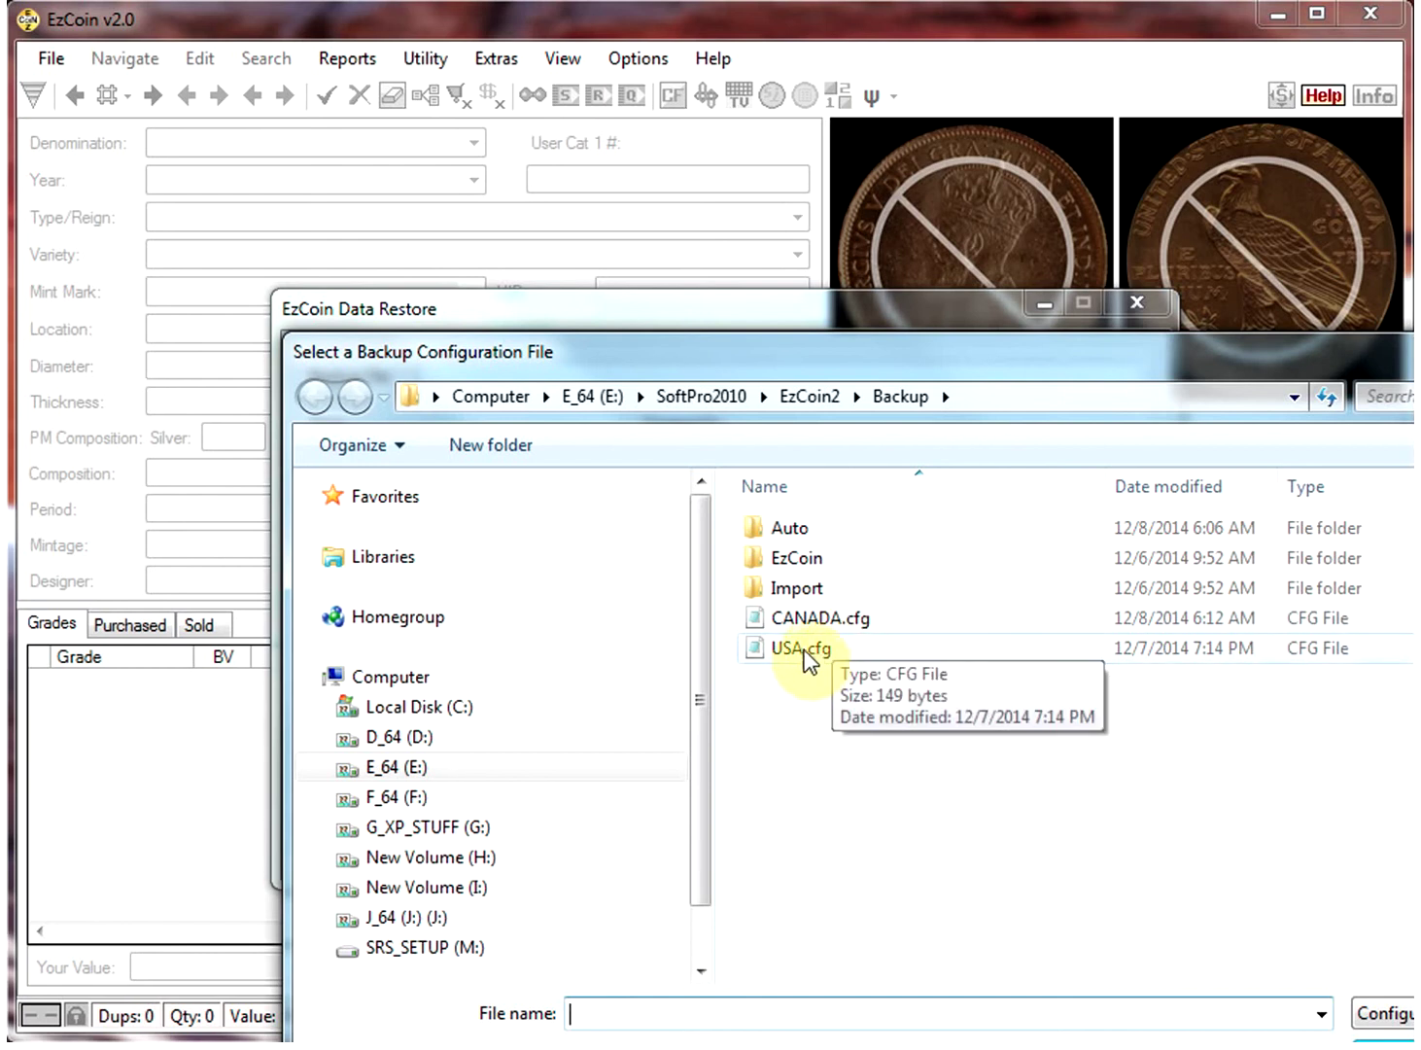
left_click(811, 617)
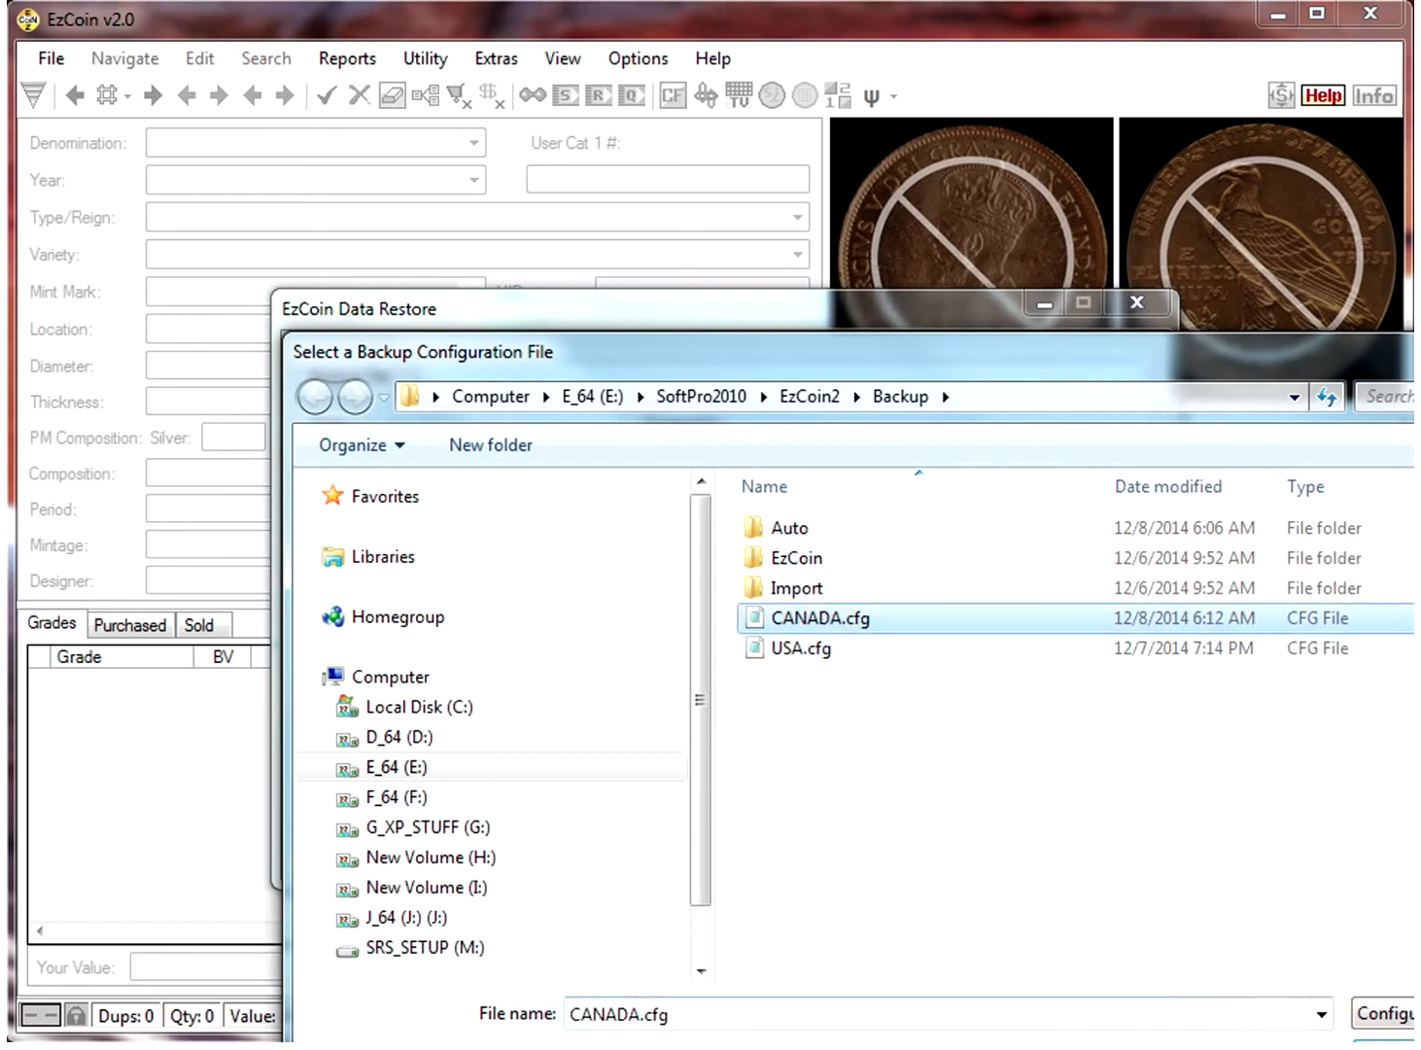
left_click(1383, 1013)
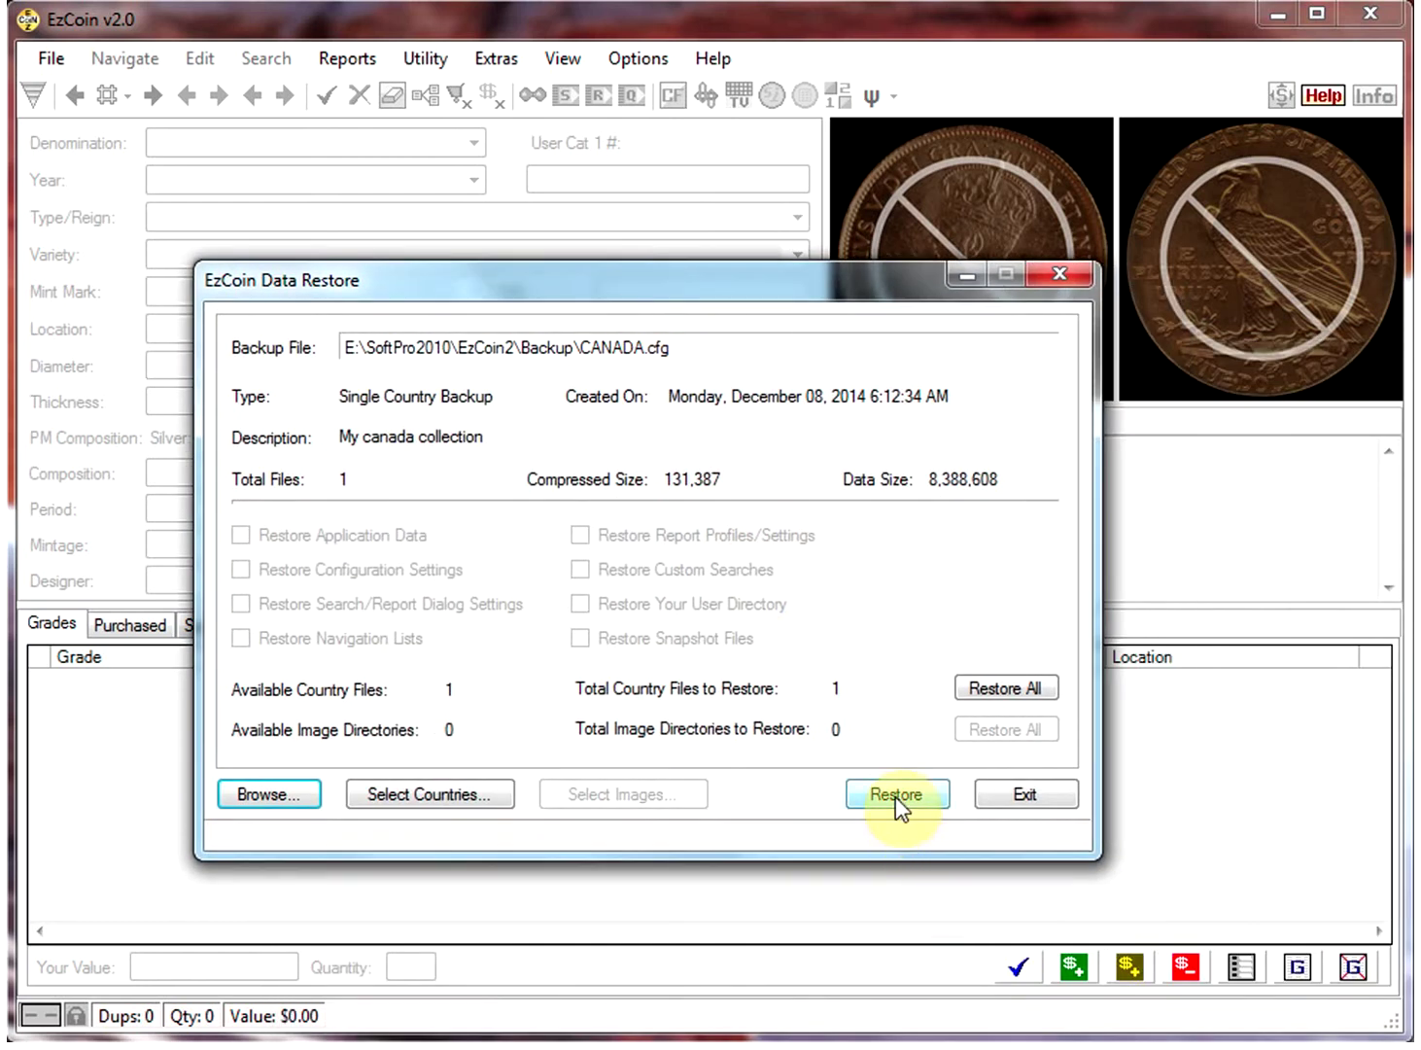
left_click(896, 793)
left_click(520, 727)
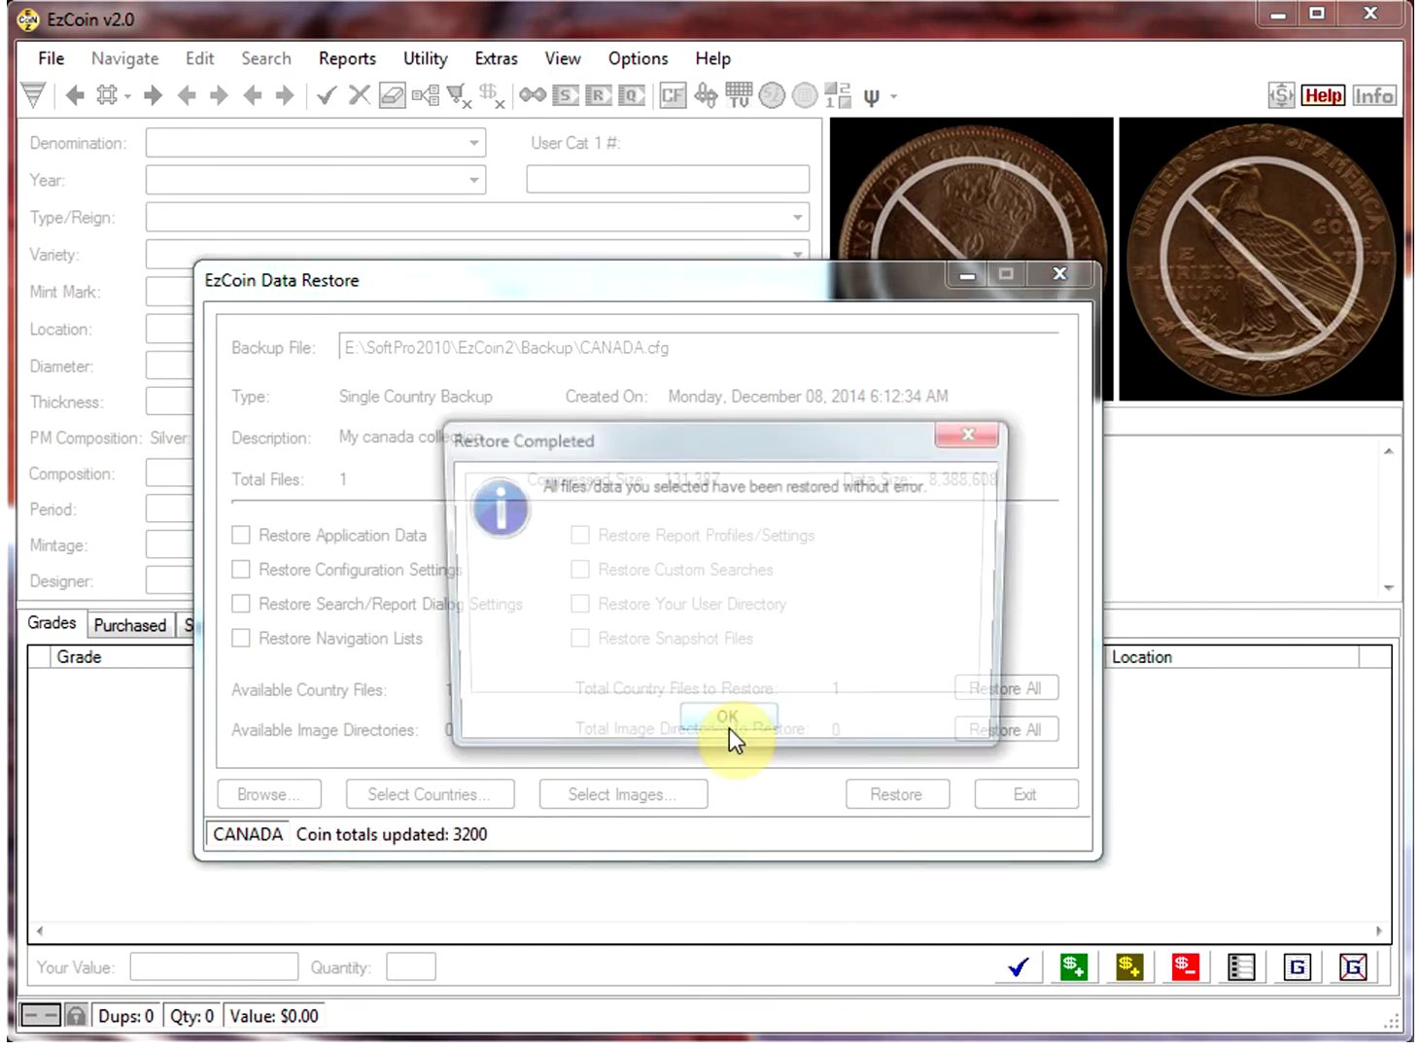
left_click(737, 729)
Close the restore dialog and reopen CANADA.SDF from Recent Files.
left_click(1015, 796)
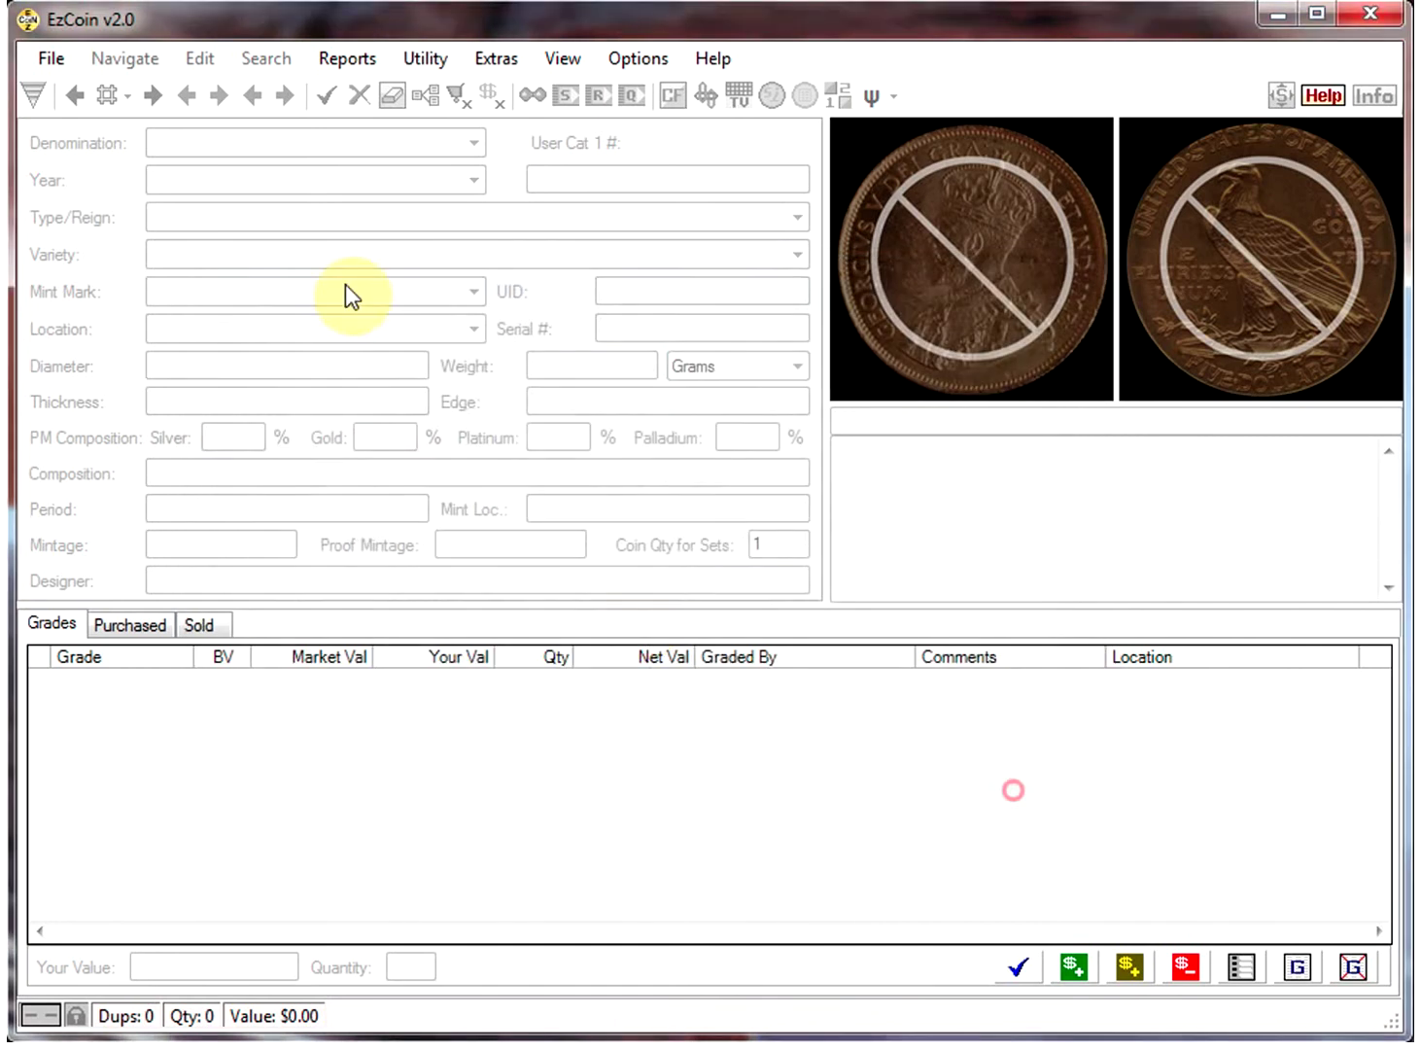
left_click(52, 61)
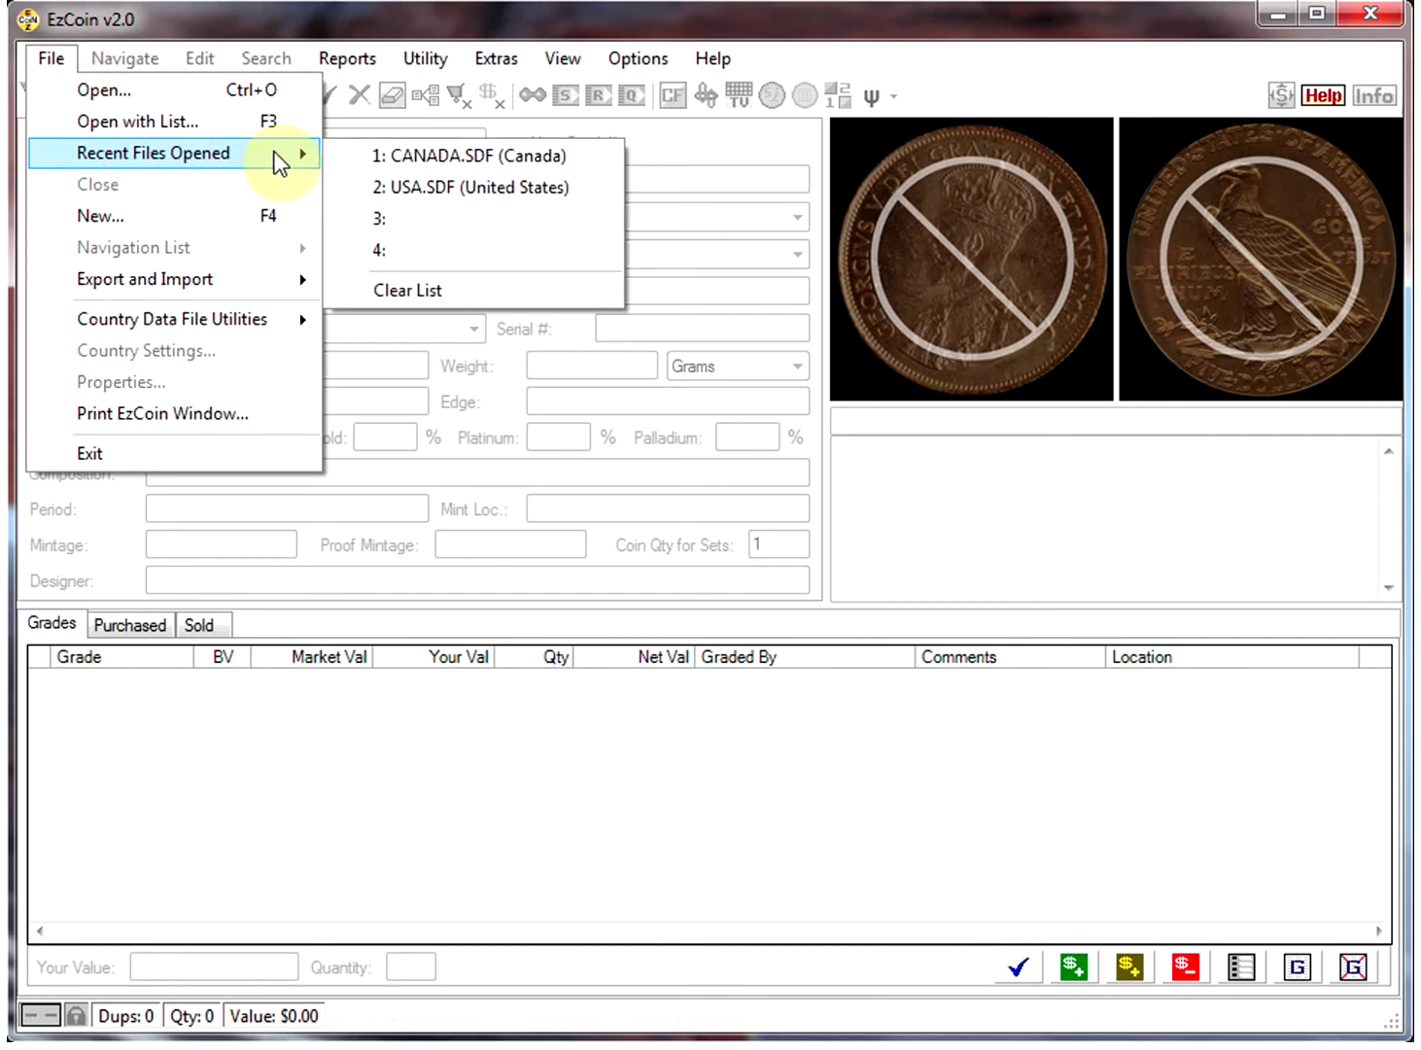
left_click(423, 149)
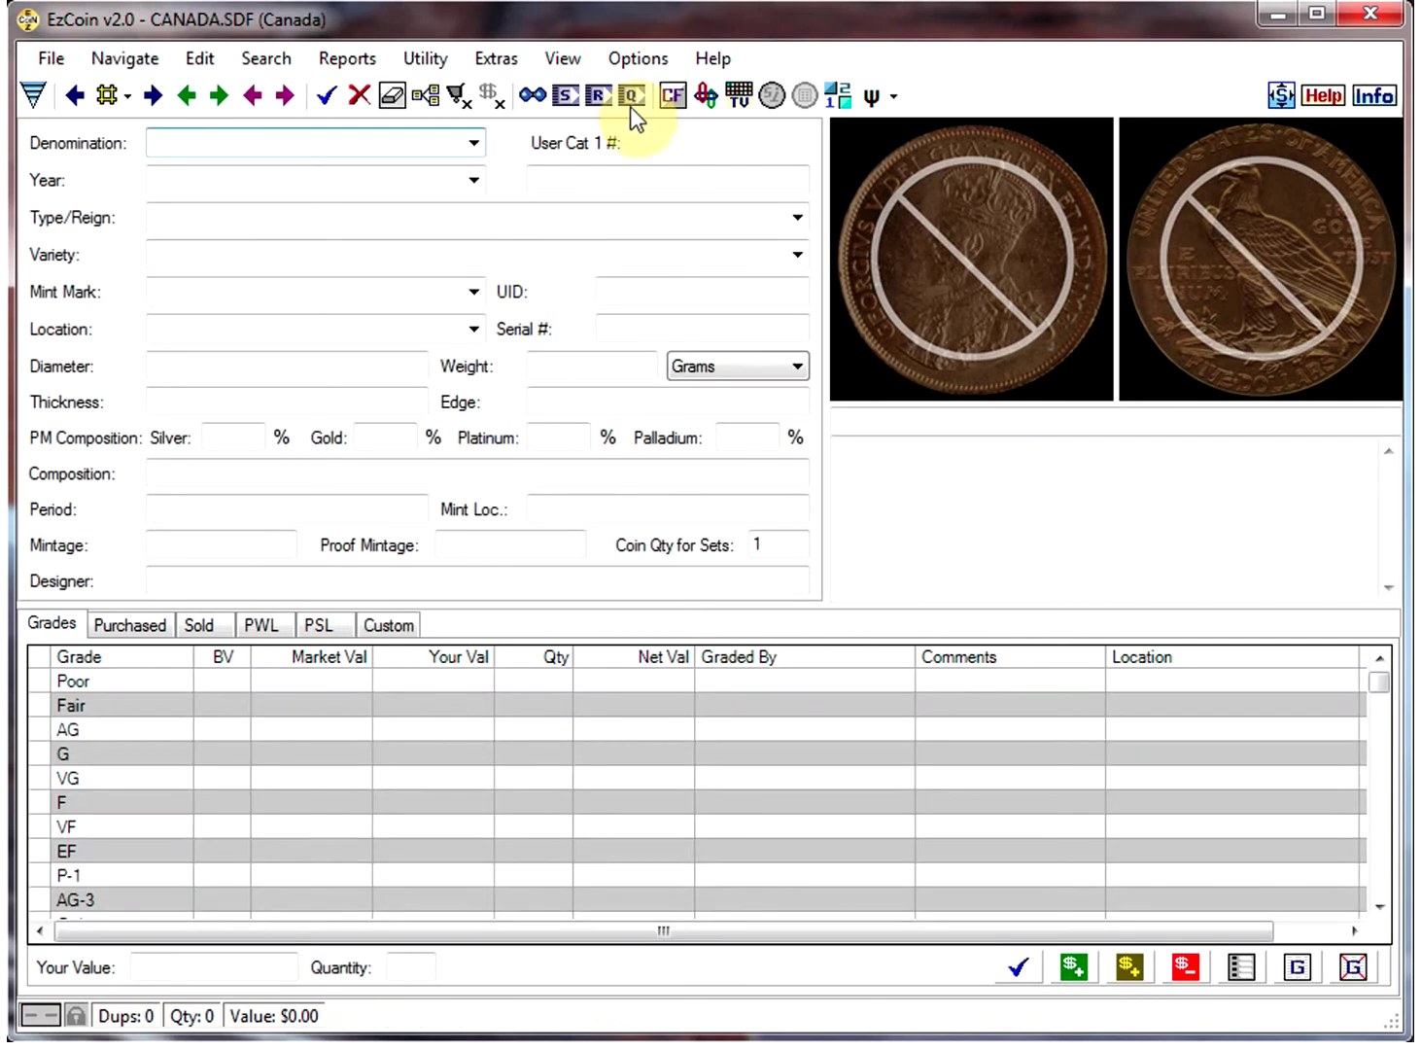
Verify Quick Stats again lists three inventoried coins totalling $51.85, then close it.
left_click(631, 98)
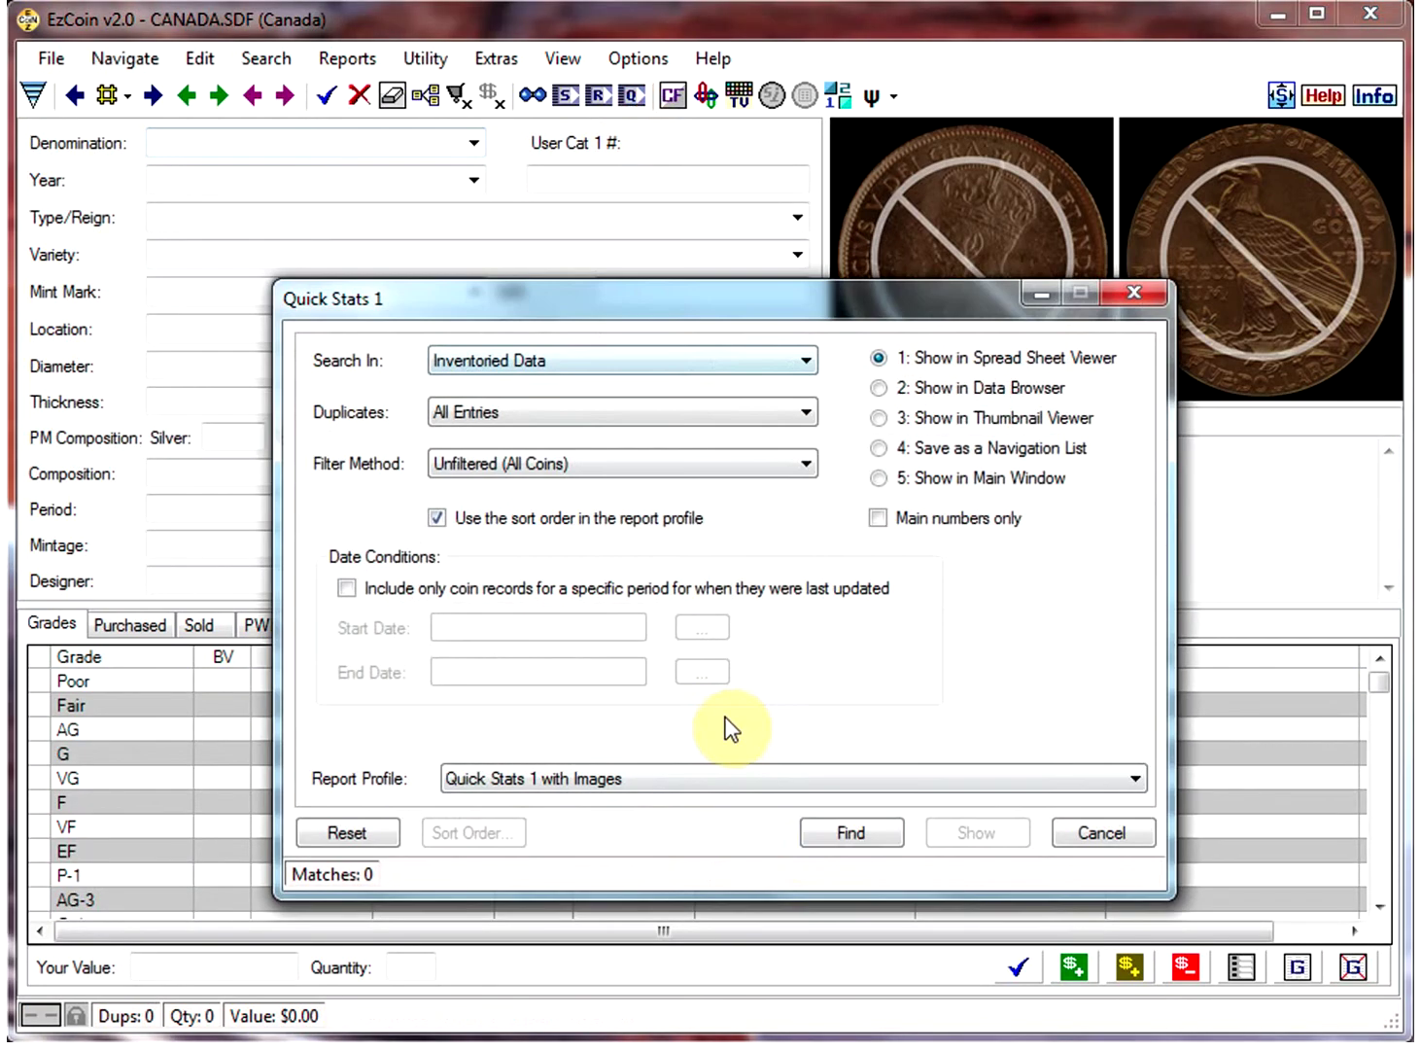
left_click(840, 832)
left_click(964, 835)
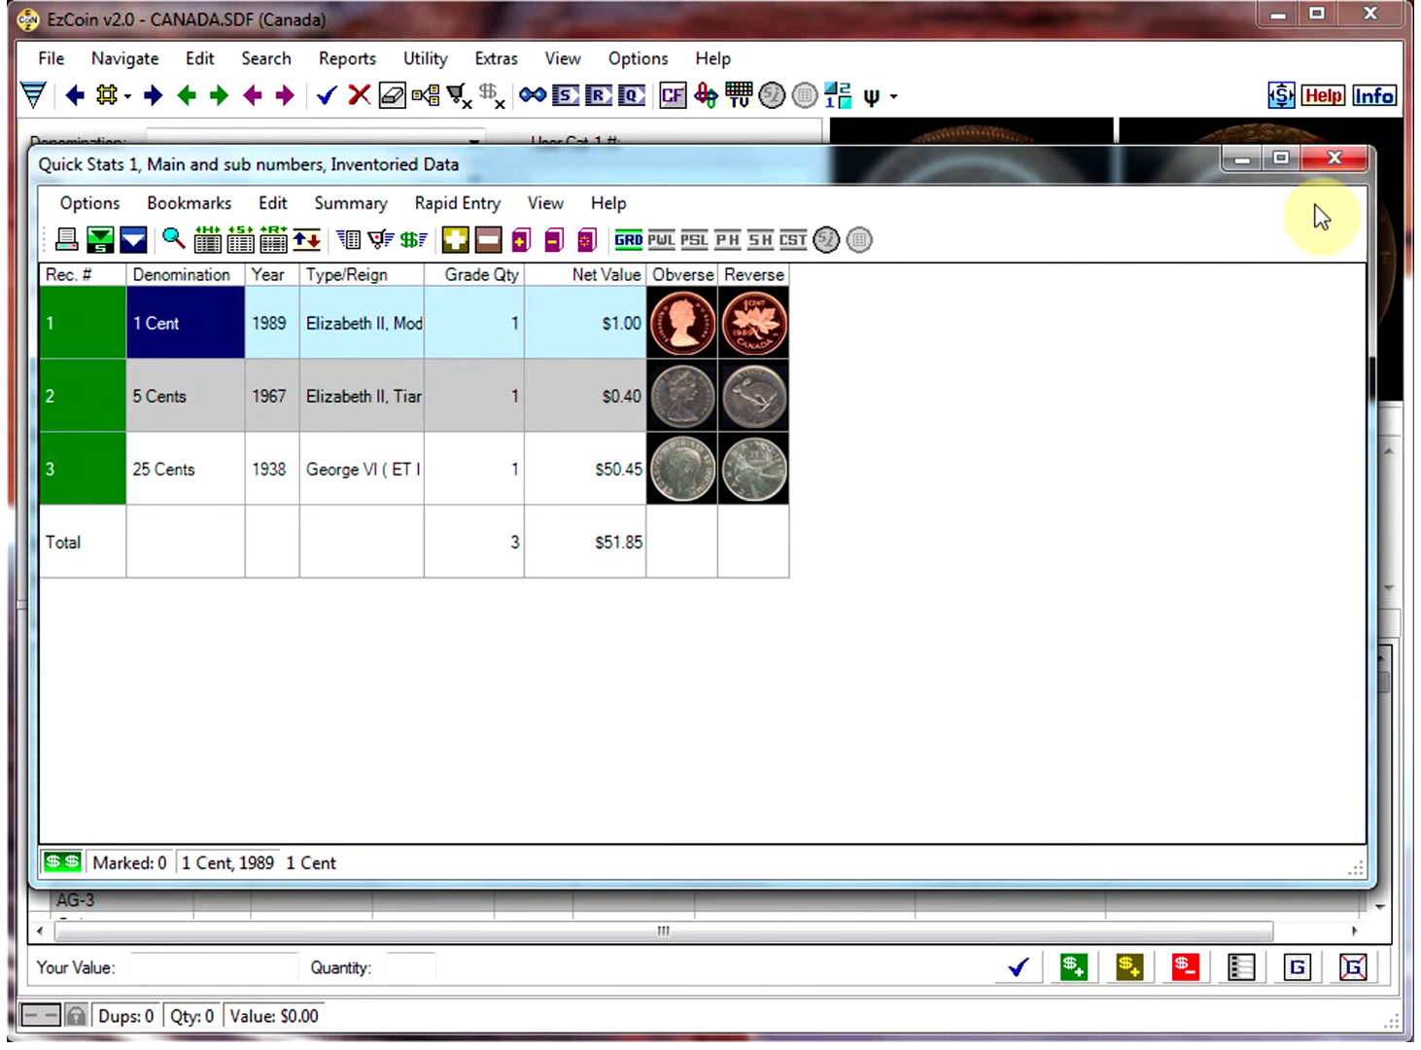
left_click(1336, 159)
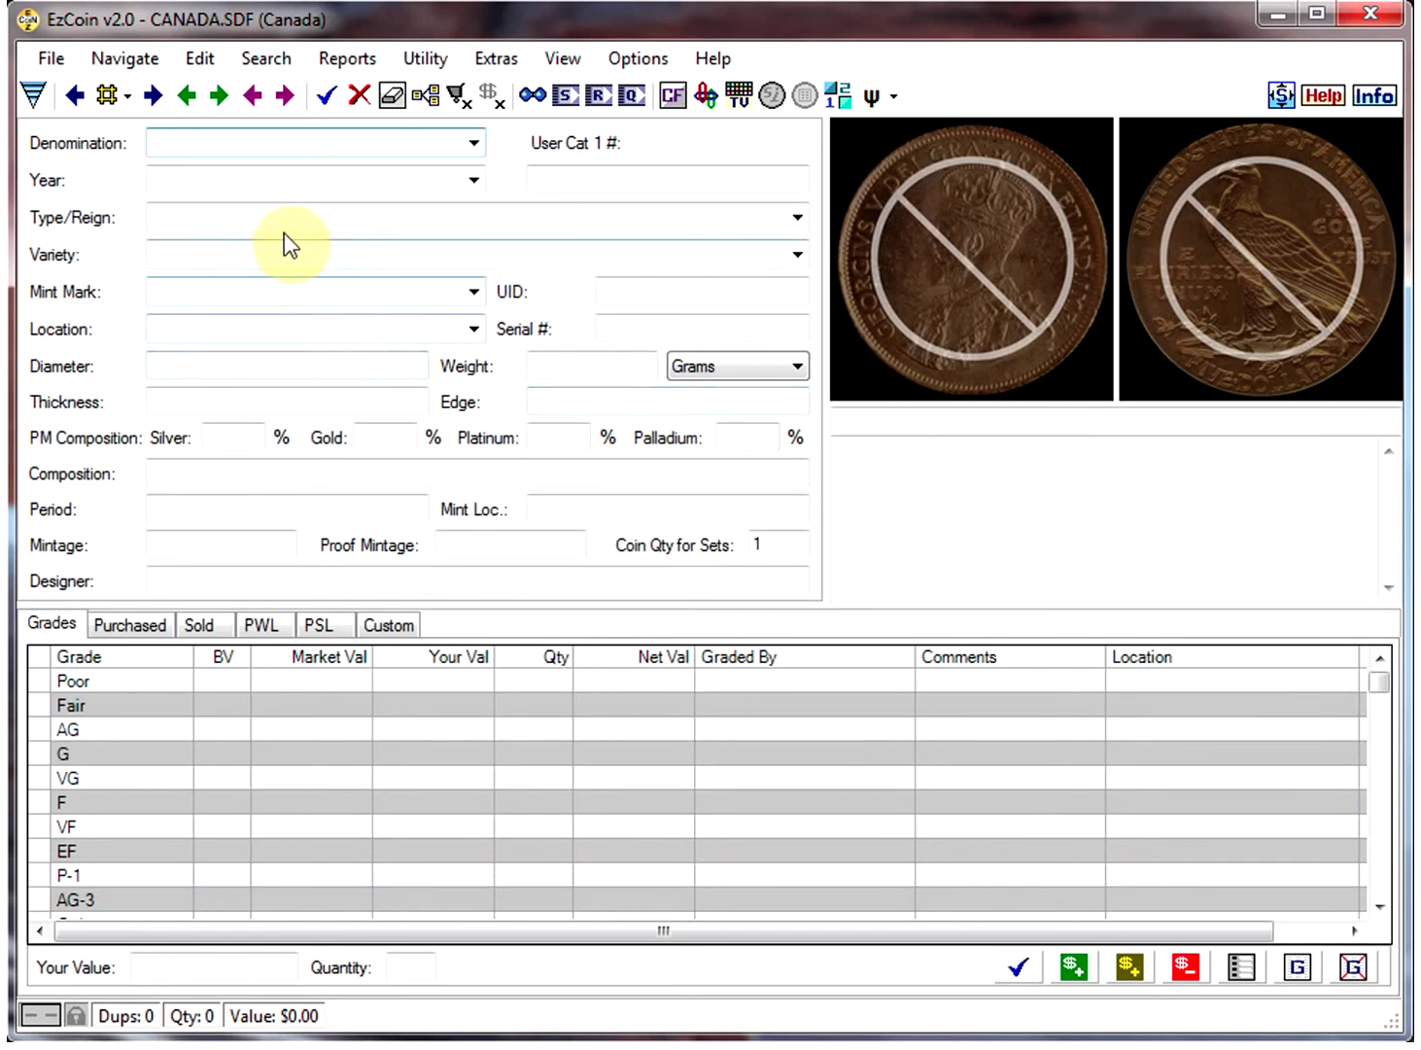
Back up the Canada collection to the SRS_SETUP (M:) drive.
left_click(63, 64)
mouse_move(172, 319)
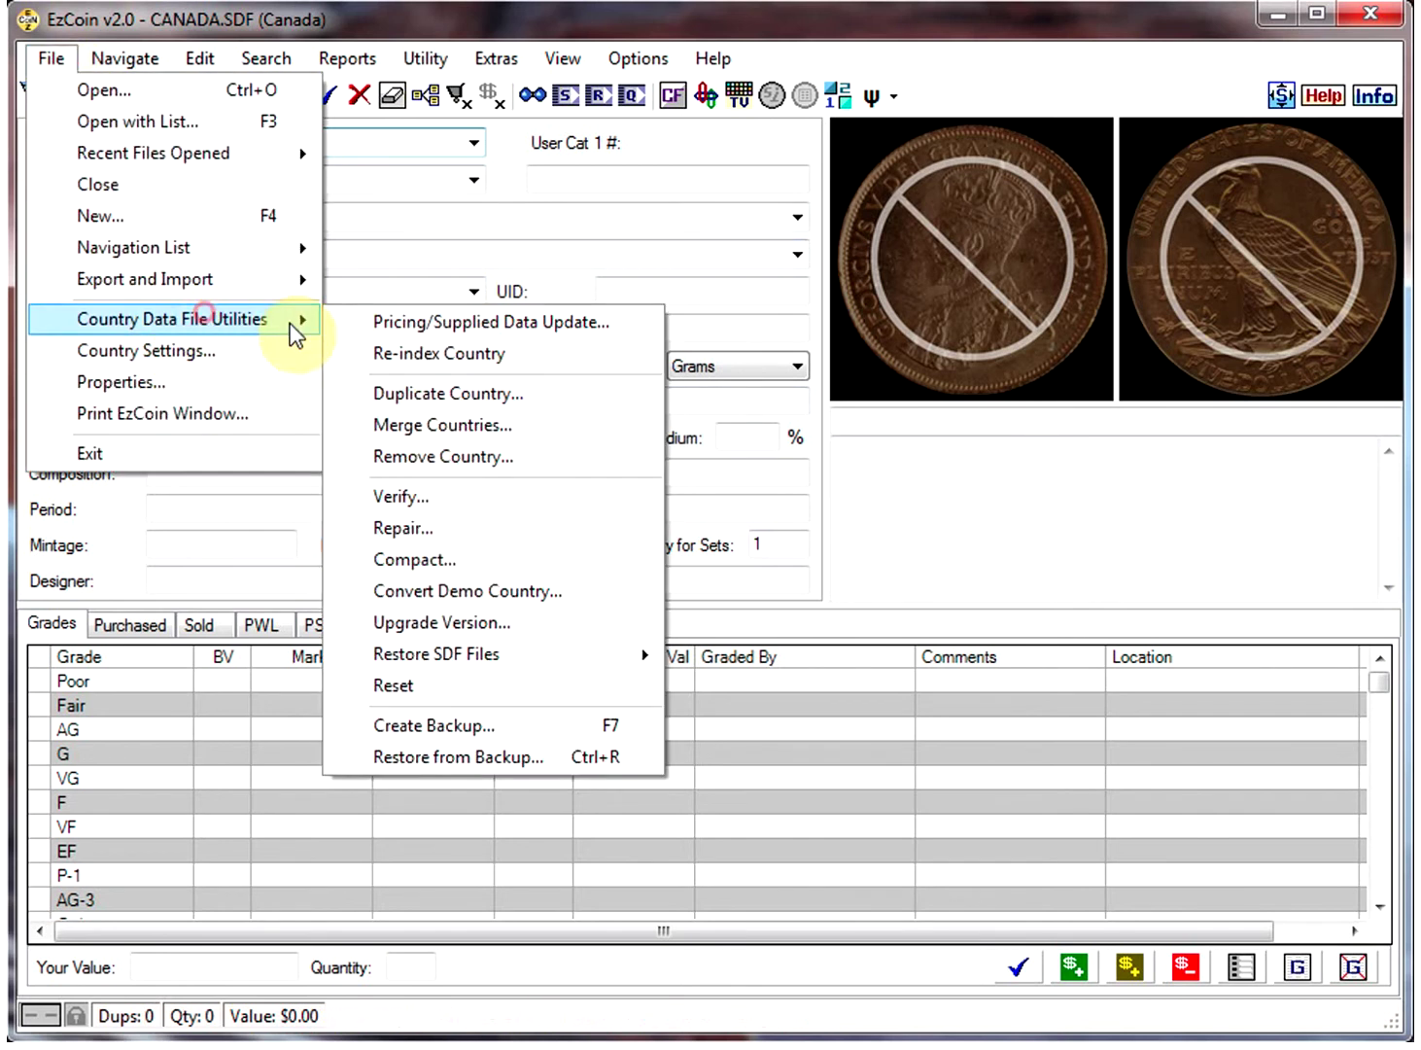
left_click(442, 731)
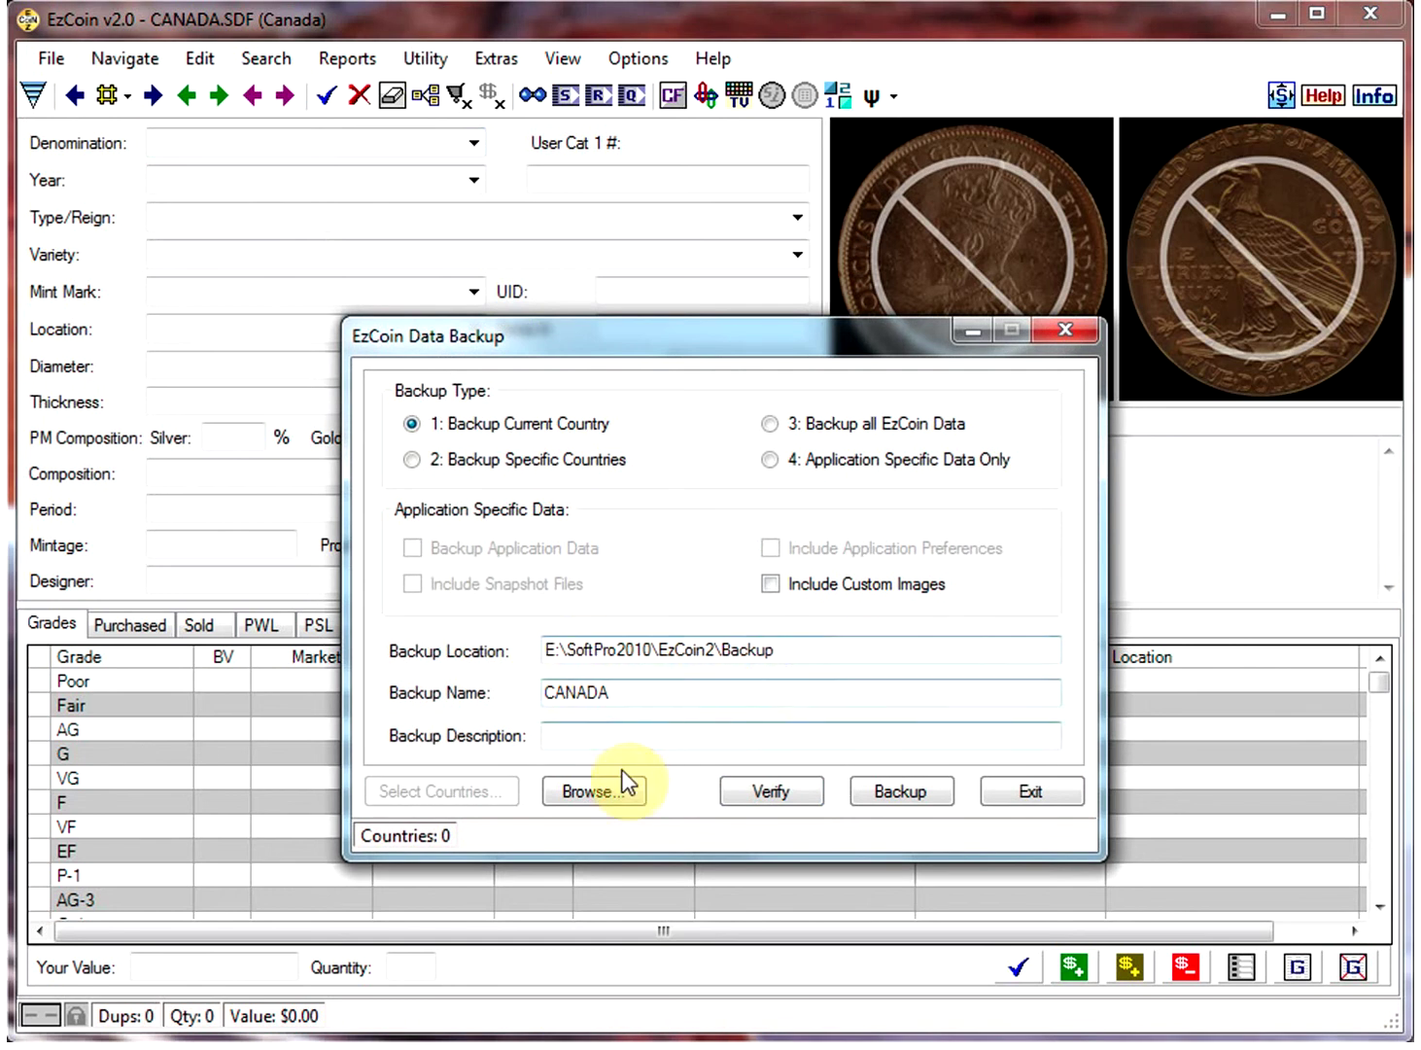
left_click(599, 790)
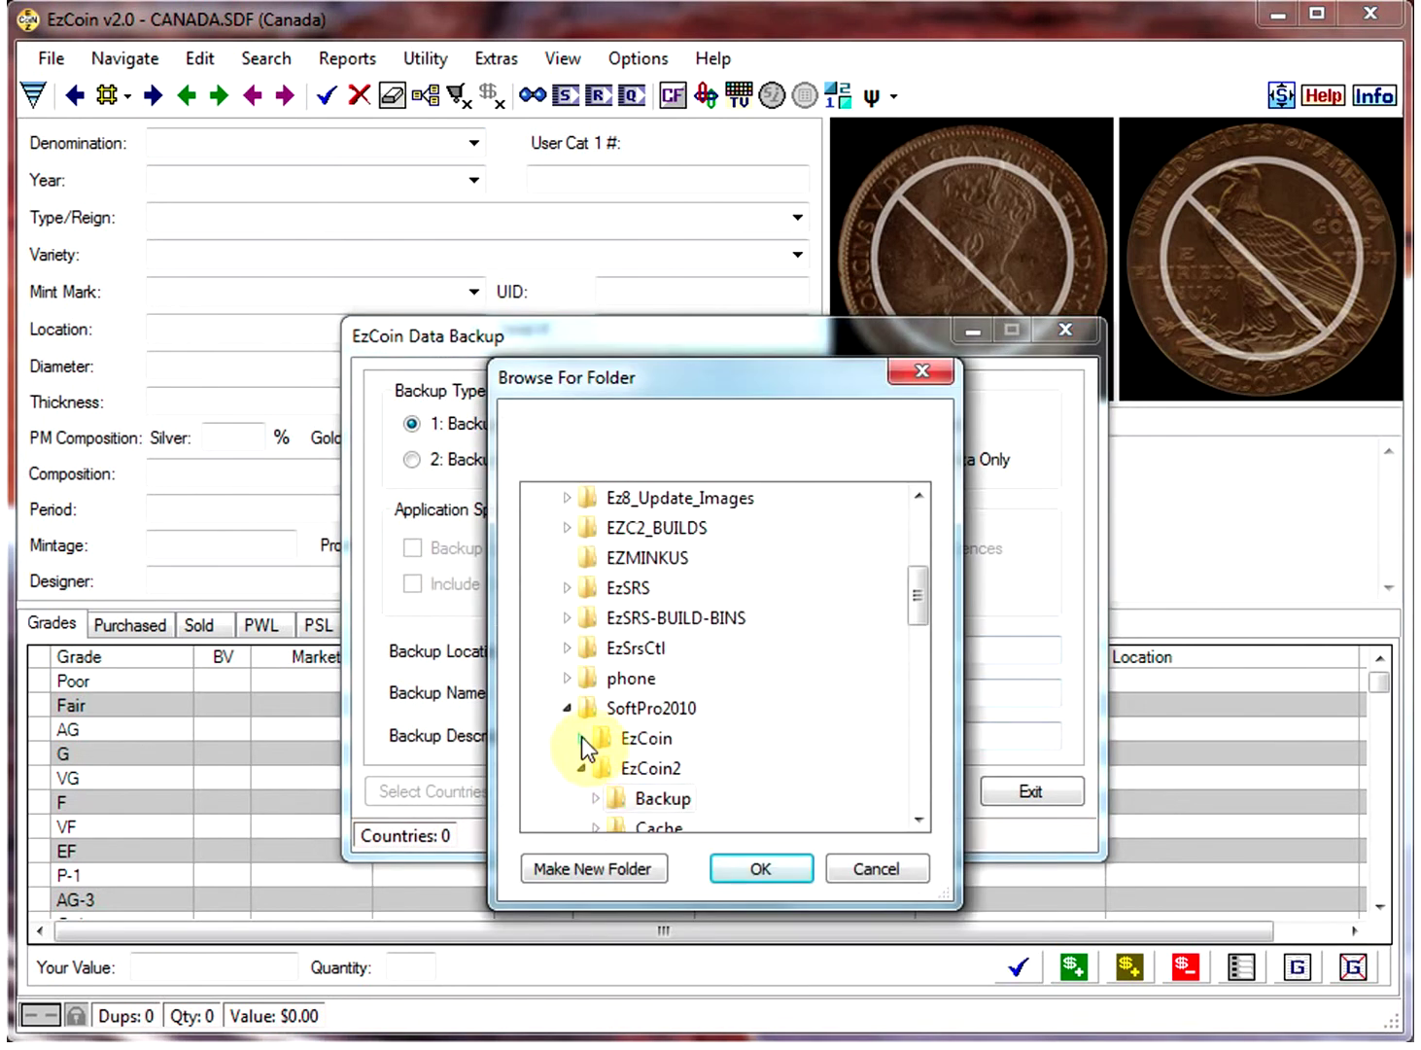
left_click(568, 708)
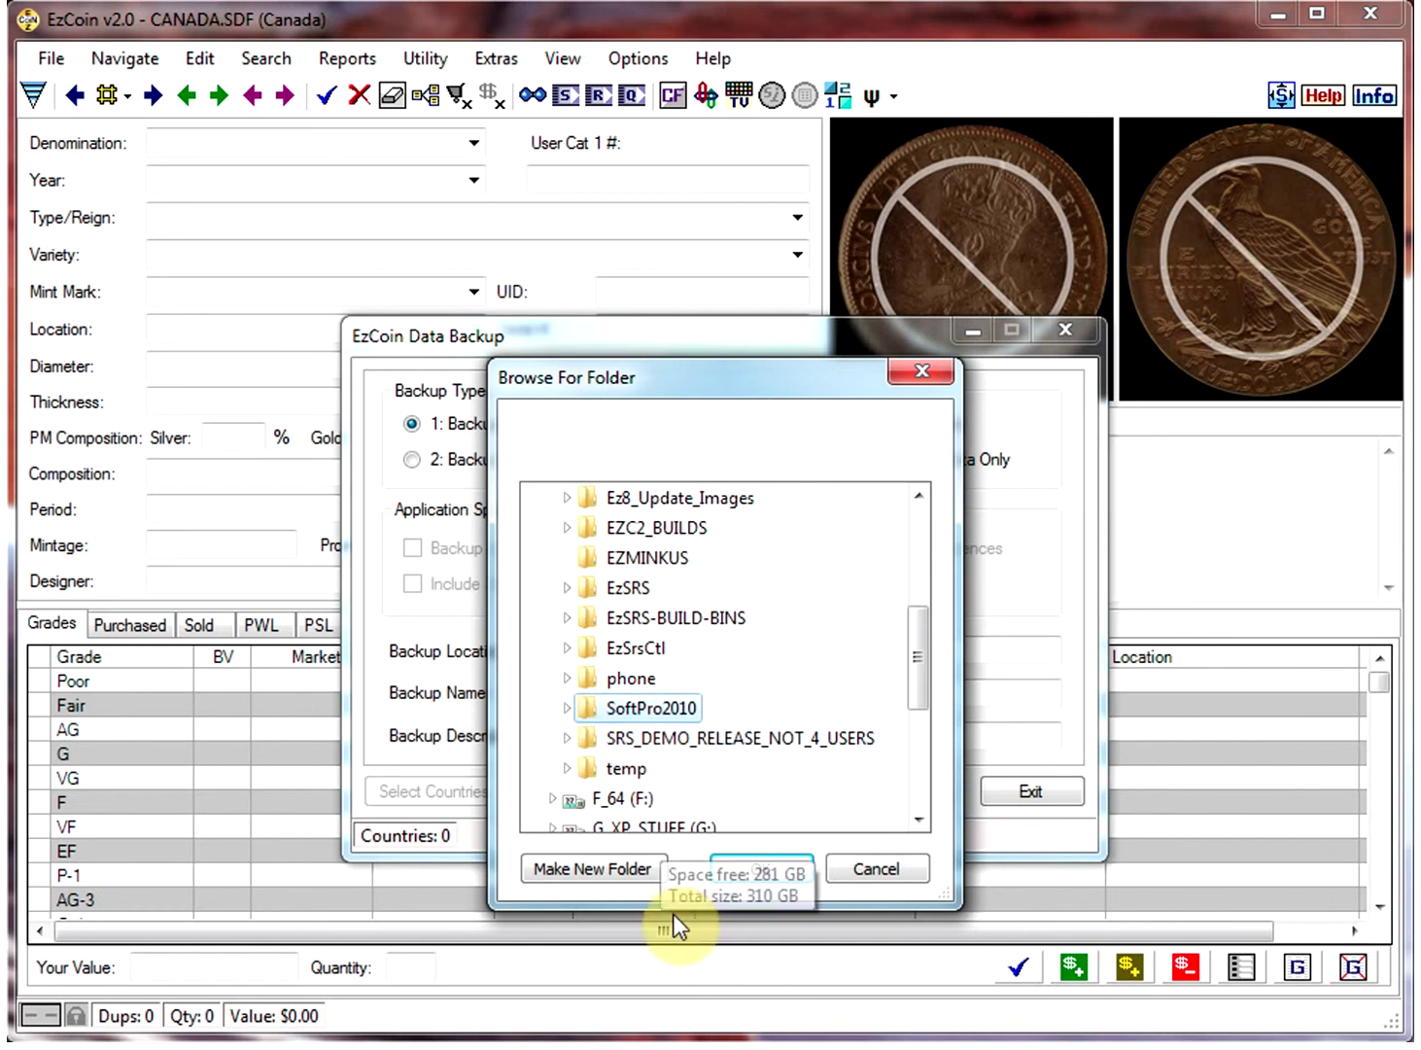
scroll(716, 822, "down", 2)
scroll(658, 621, "down", 2)
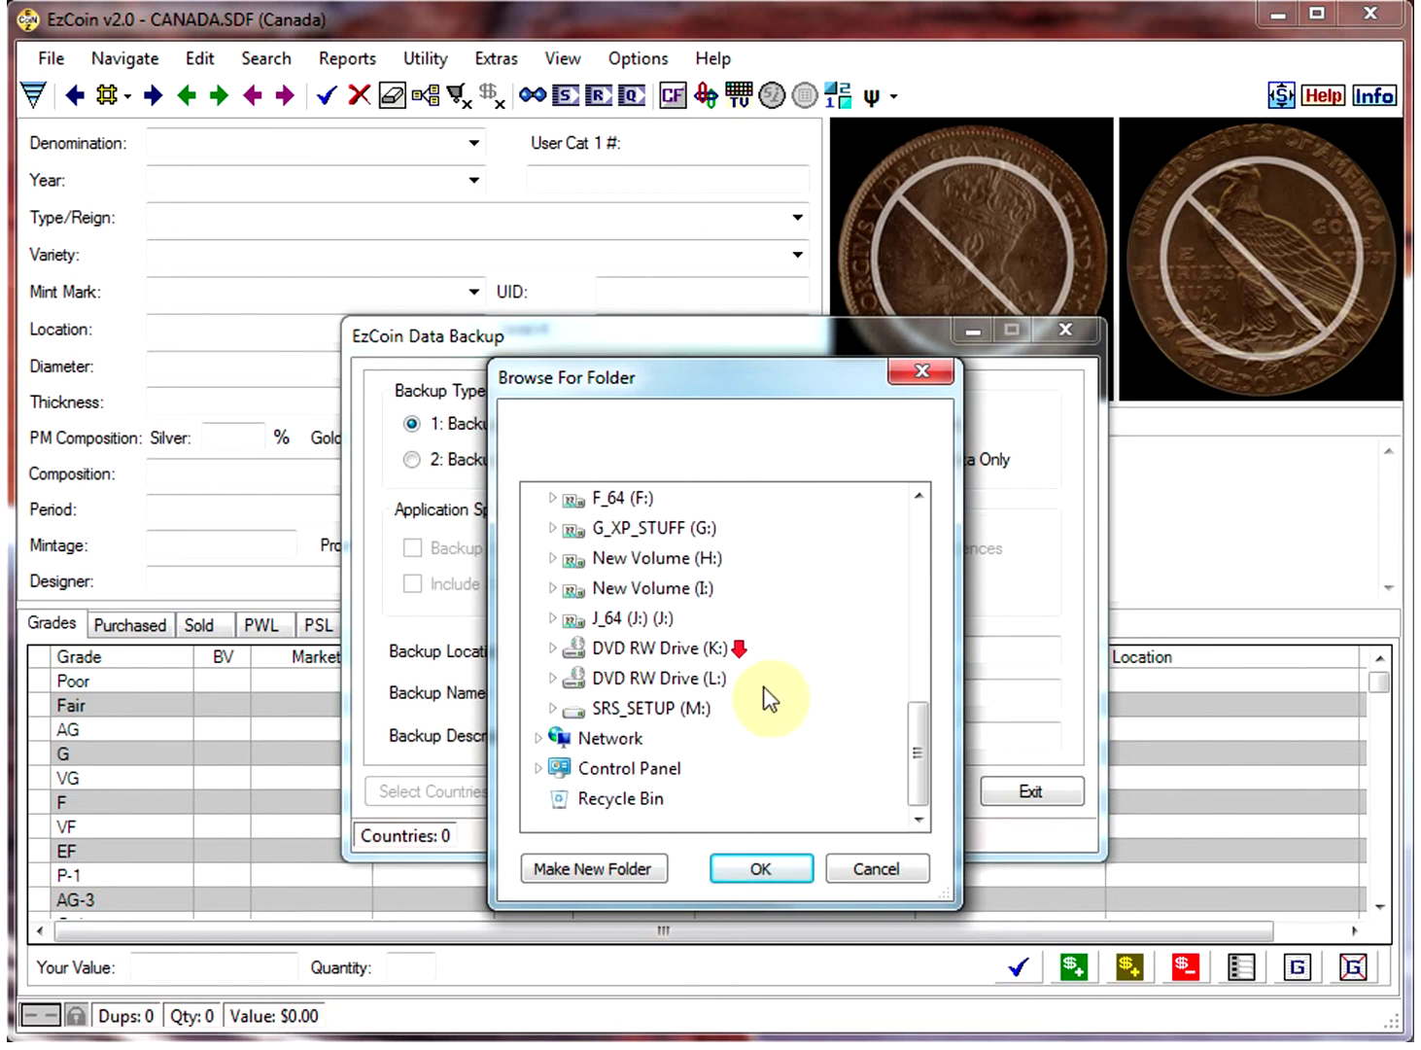
left_click(647, 711)
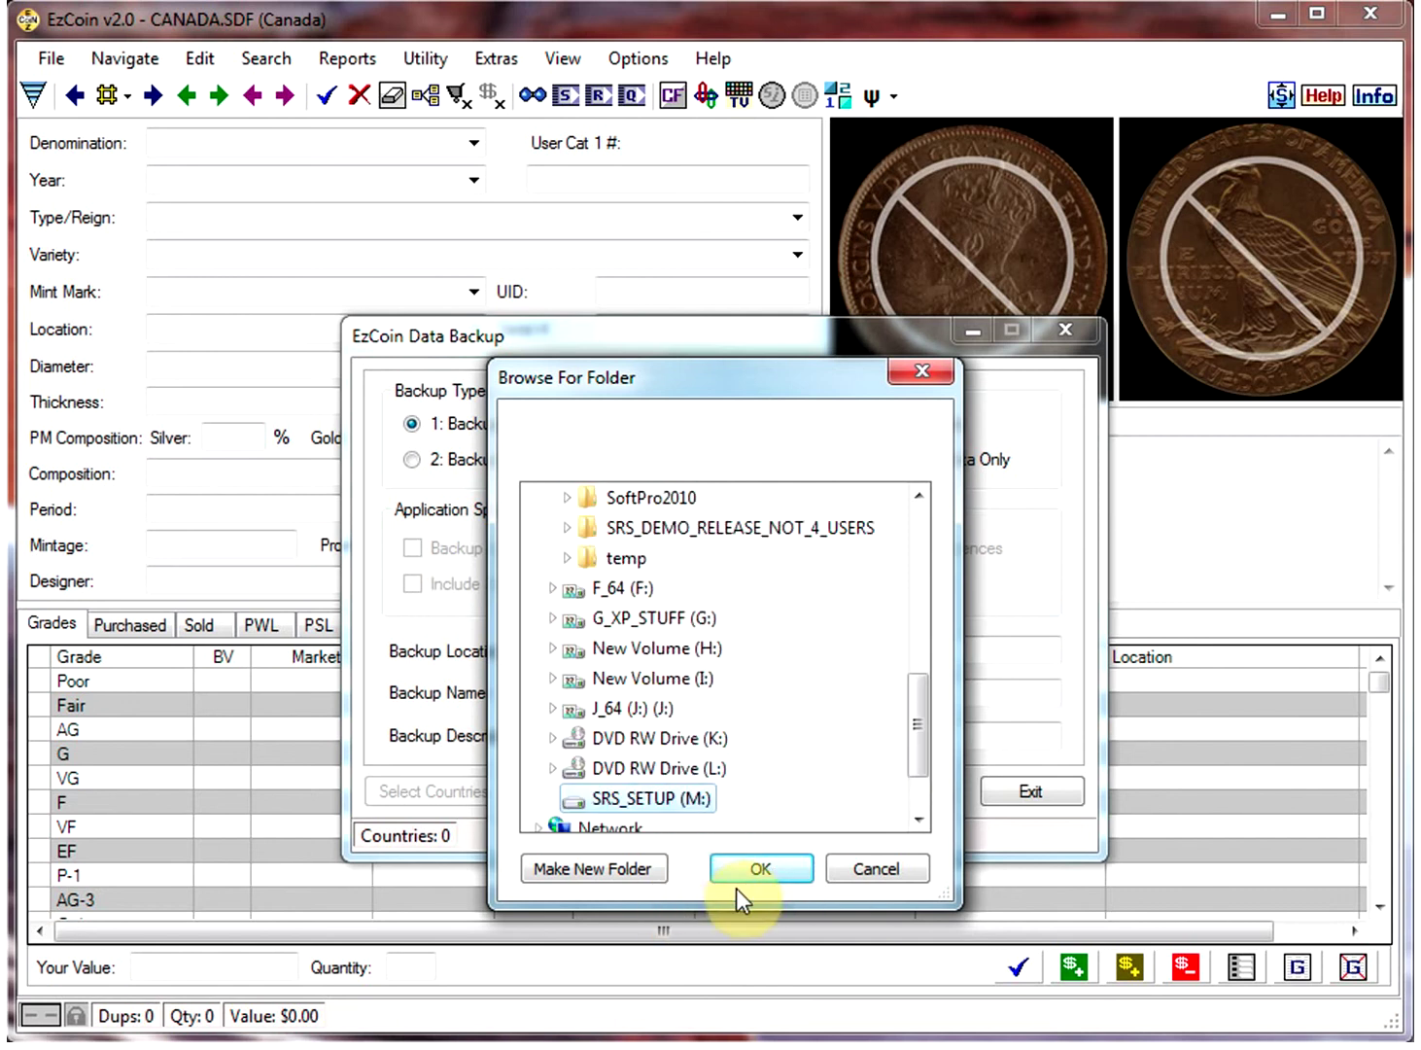
left_click(751, 867)
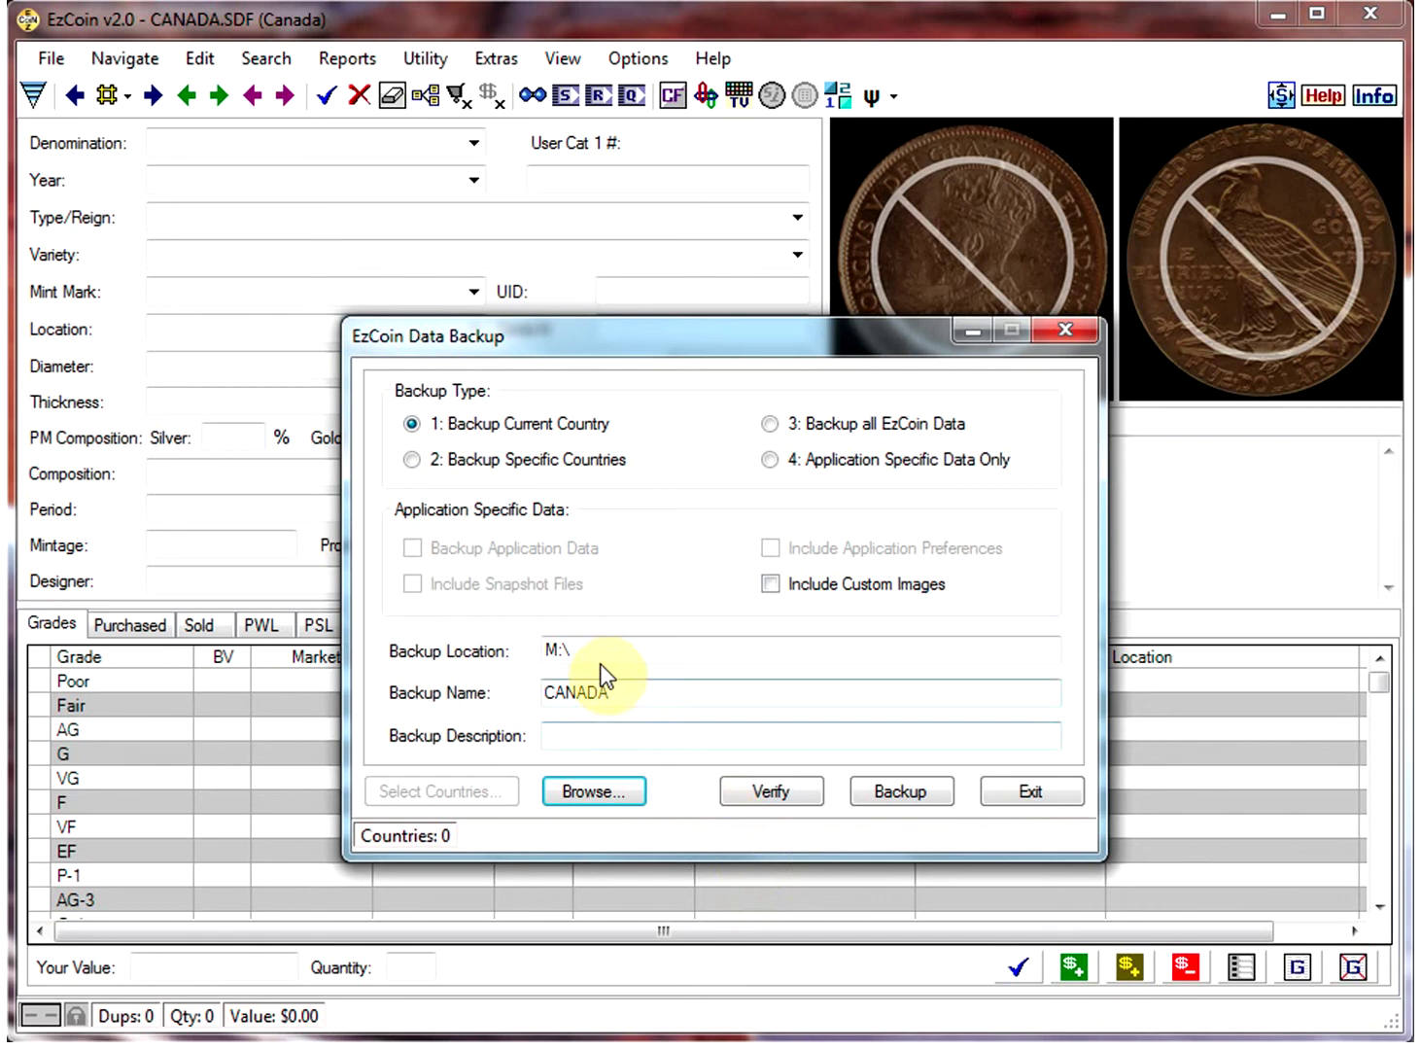
left_click(885, 793)
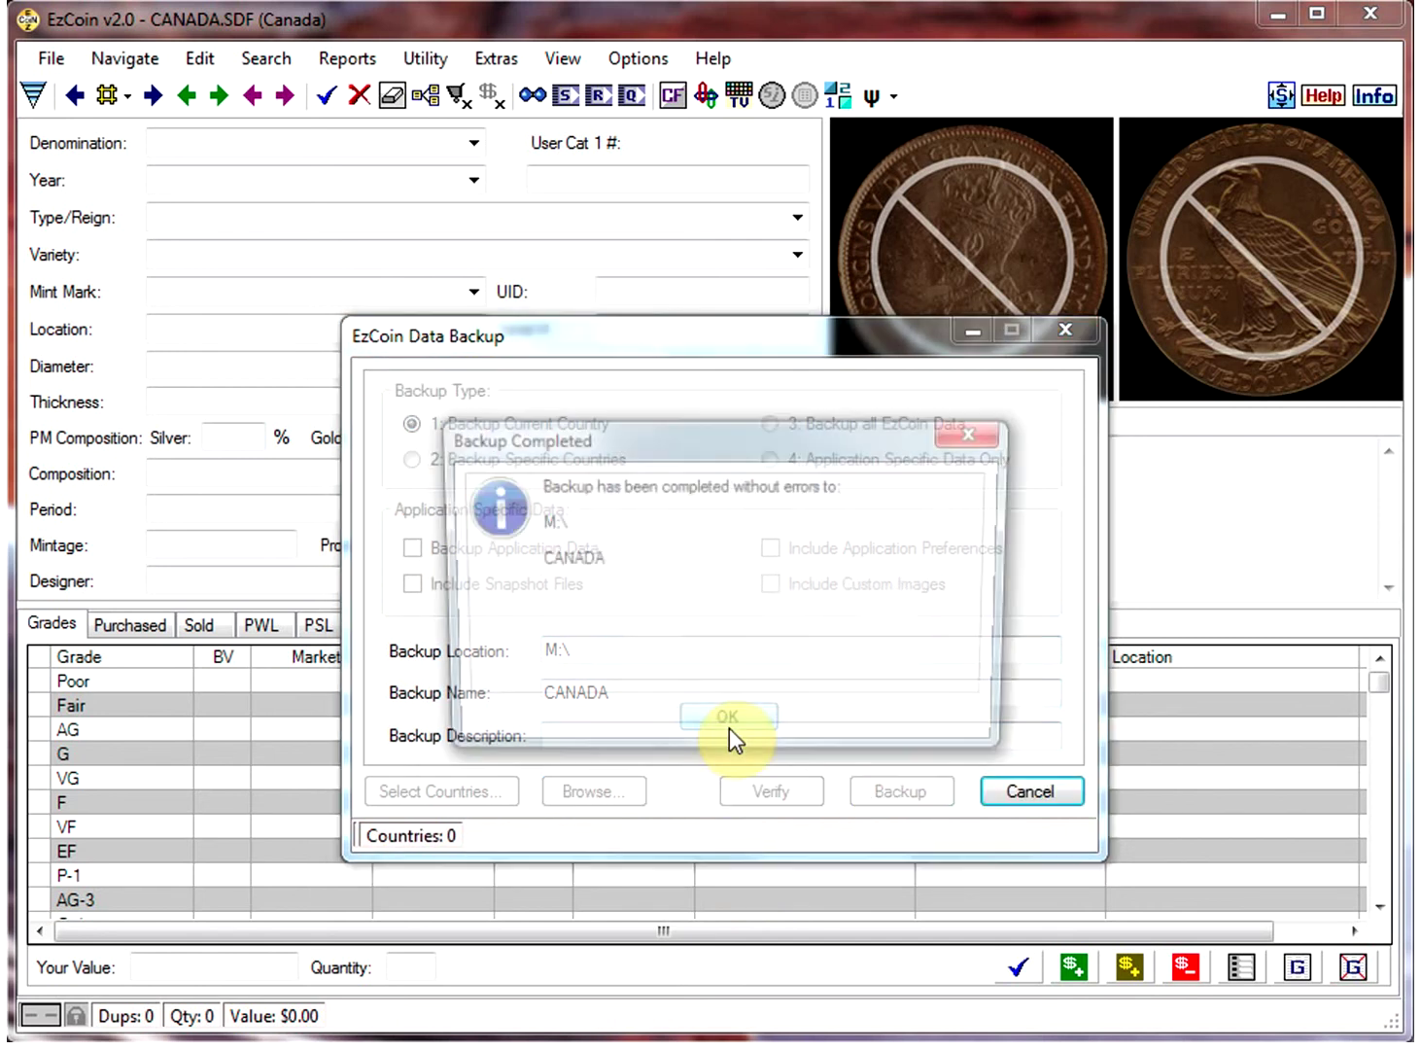
left_click(730, 731)
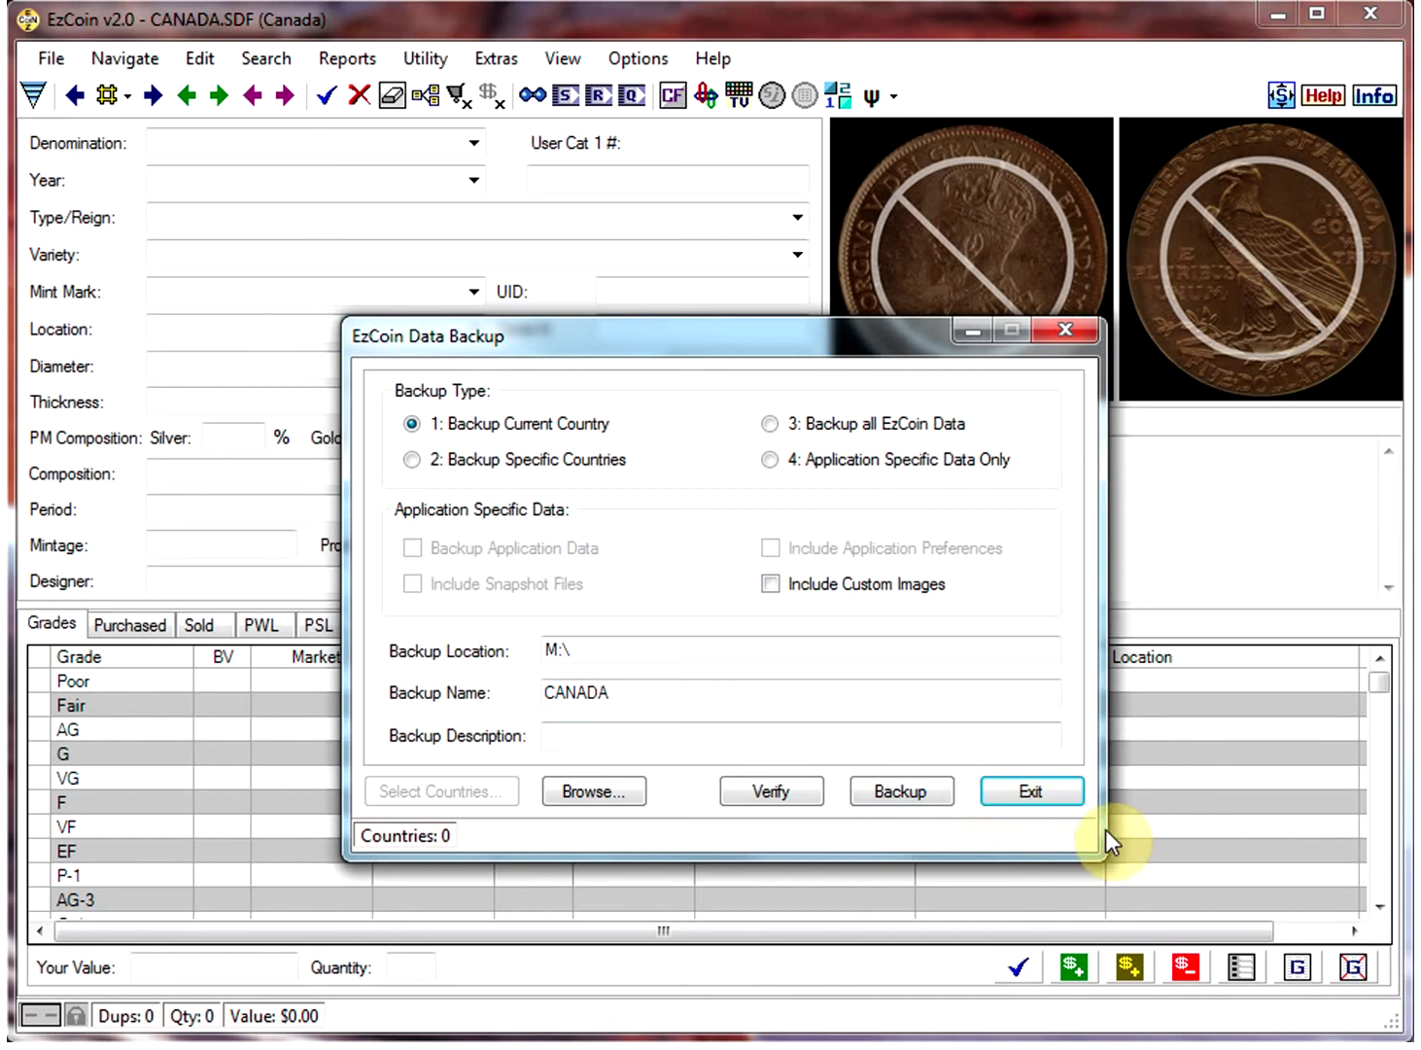
left_click(1030, 791)
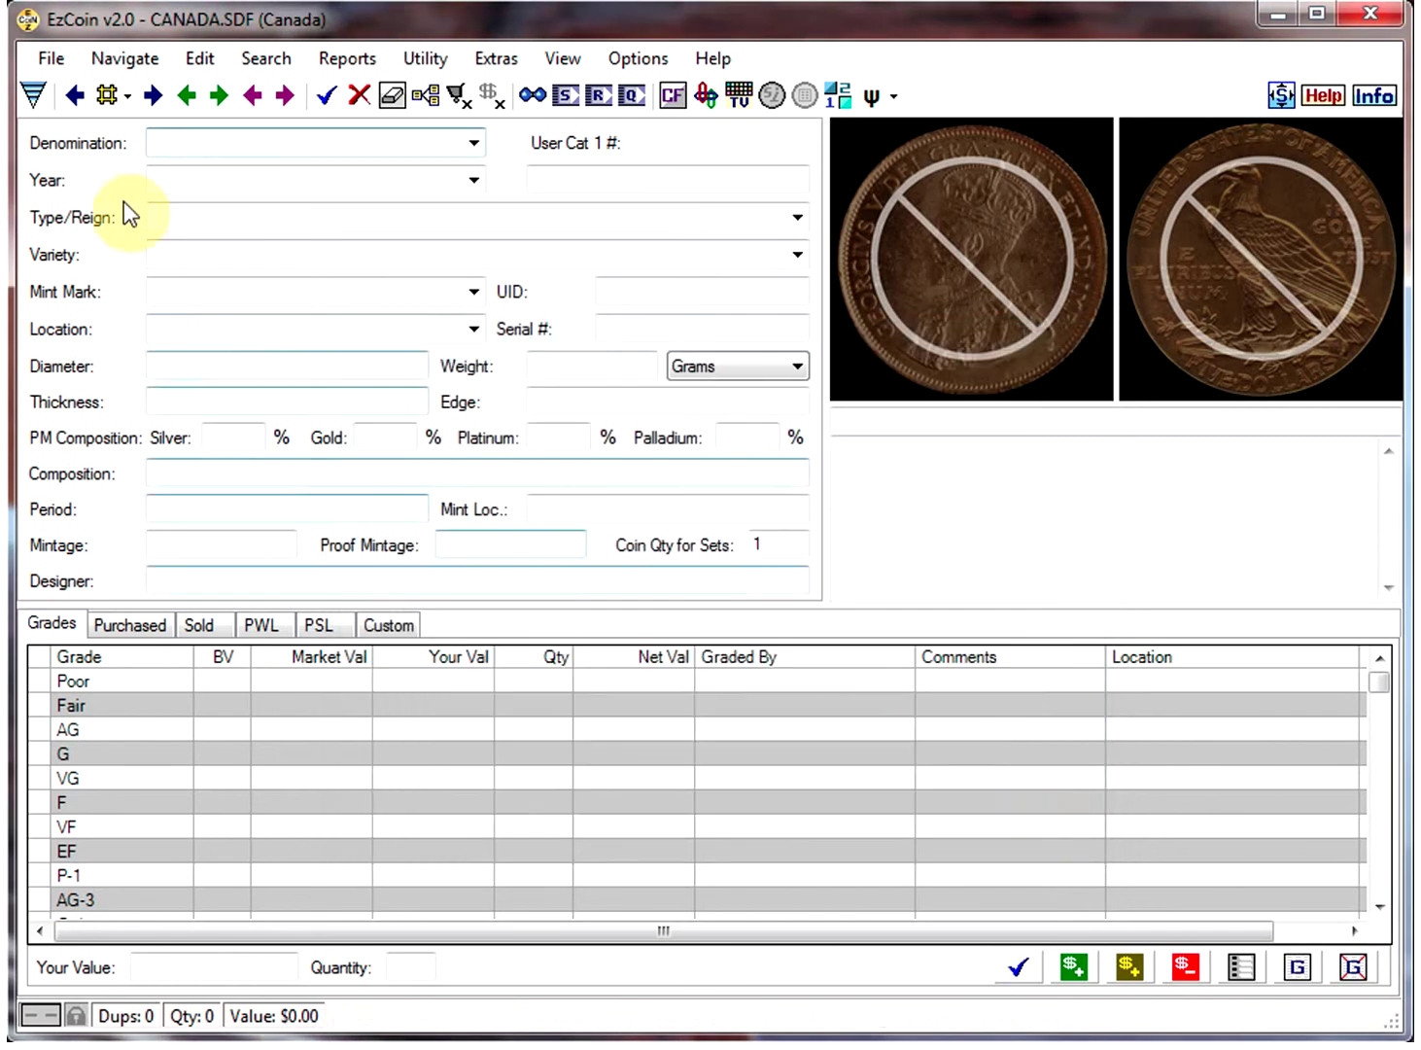
Open USA.SDF at its first inventoried coin, the 1797 Liberty Cap half cent.
left_click(52, 61)
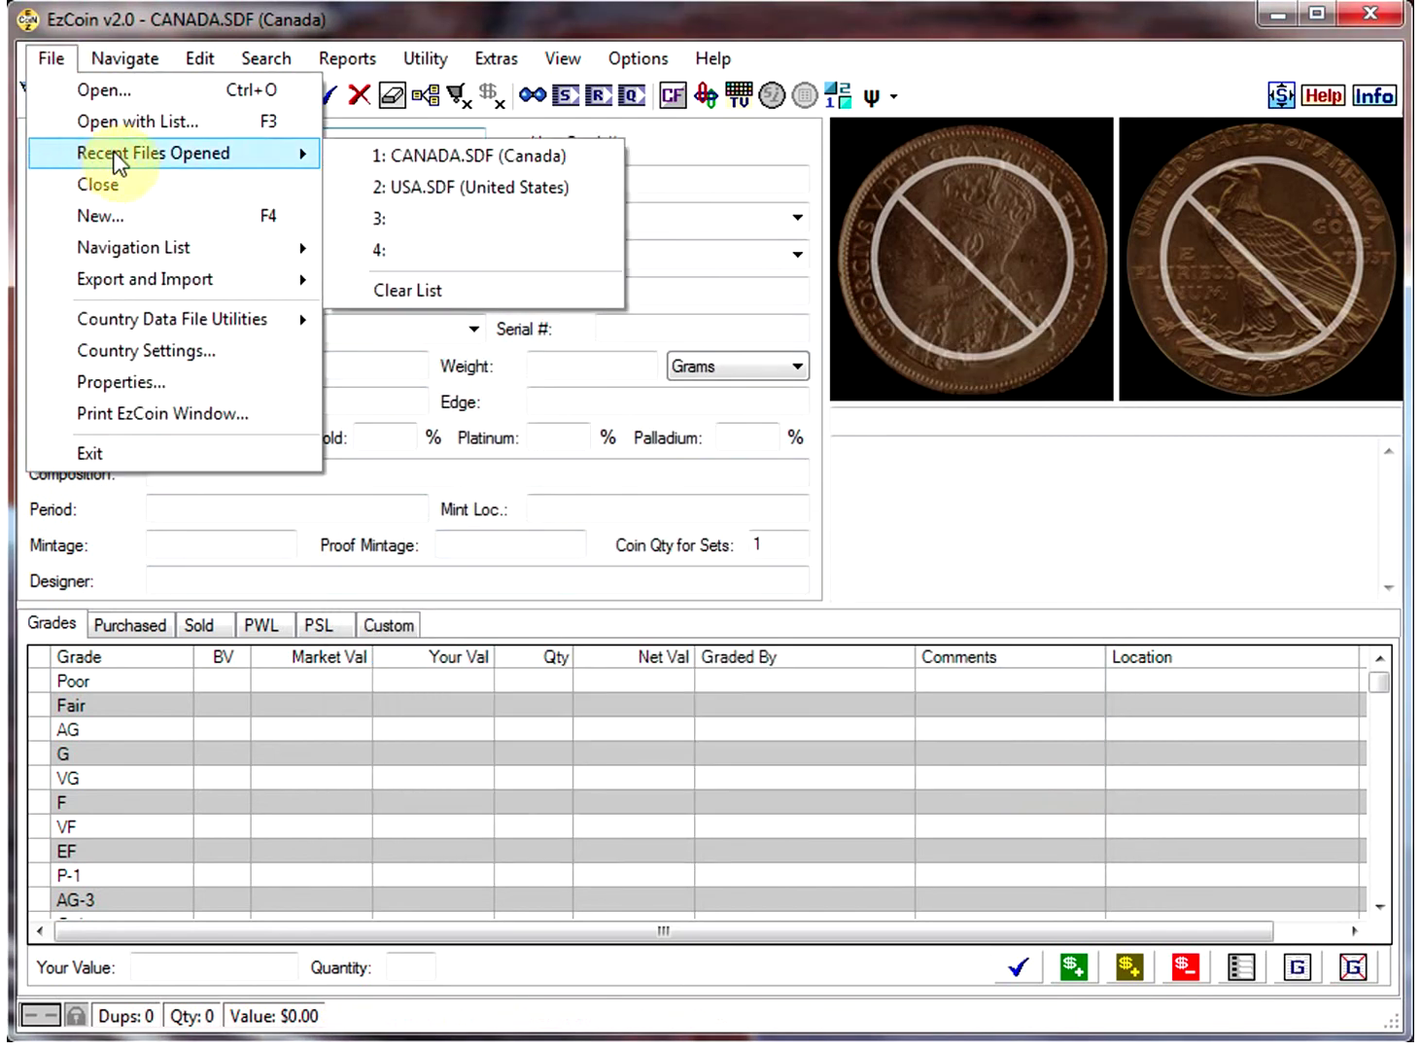
left_click(408, 189)
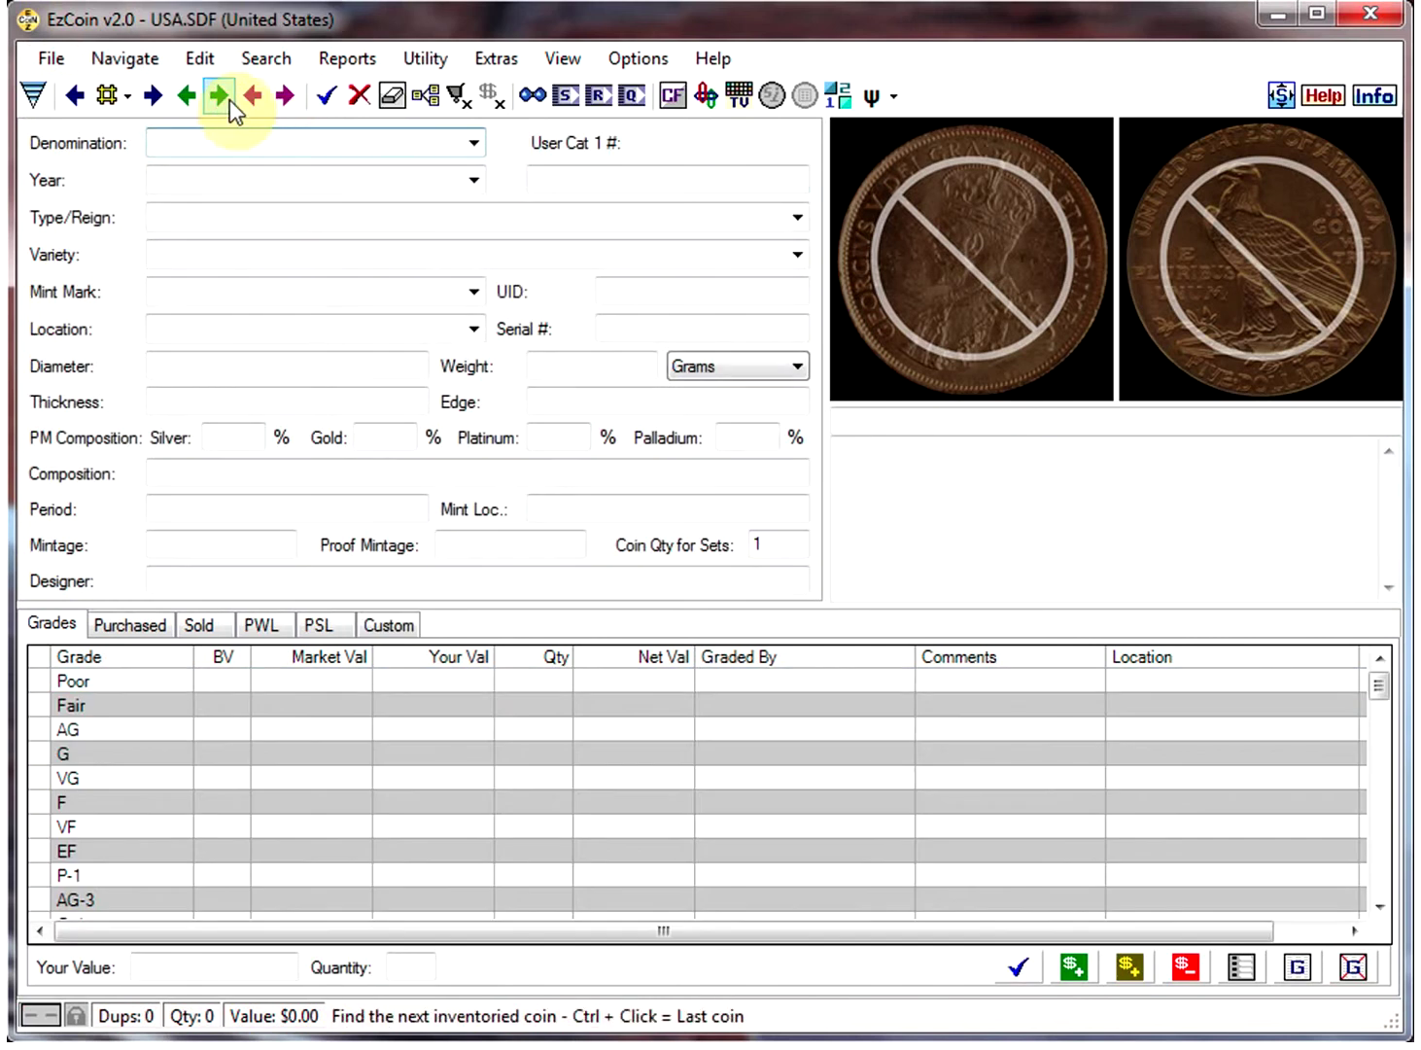
left_click(221, 99)
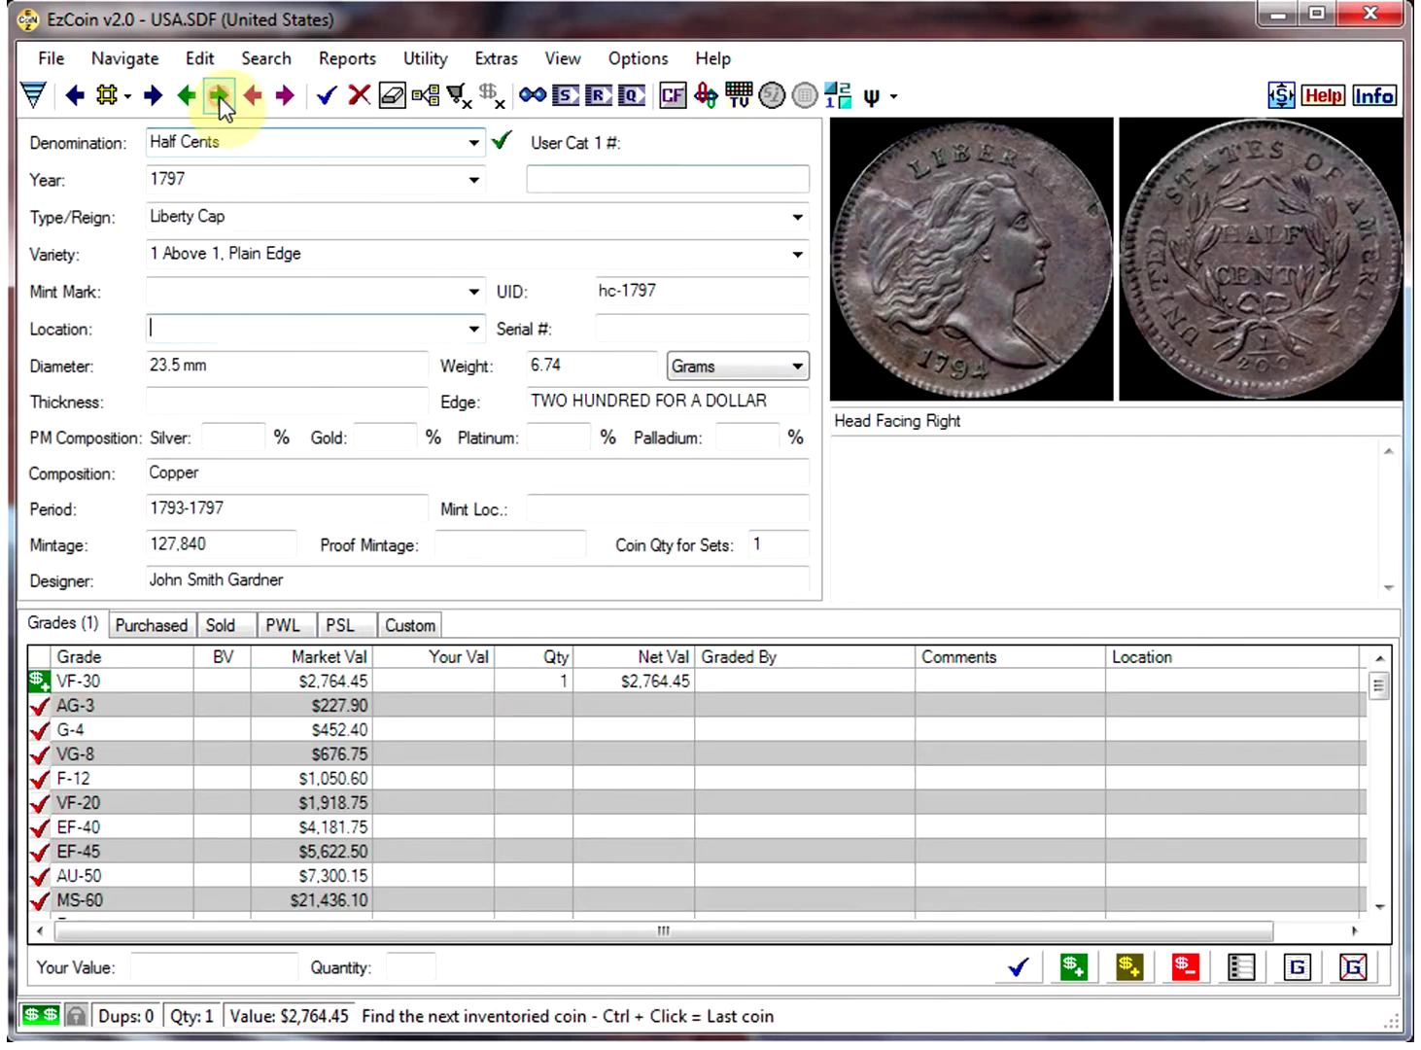
Back up the USA country data file to M:\ under the name USA and confirm completion.
left_click(52, 58)
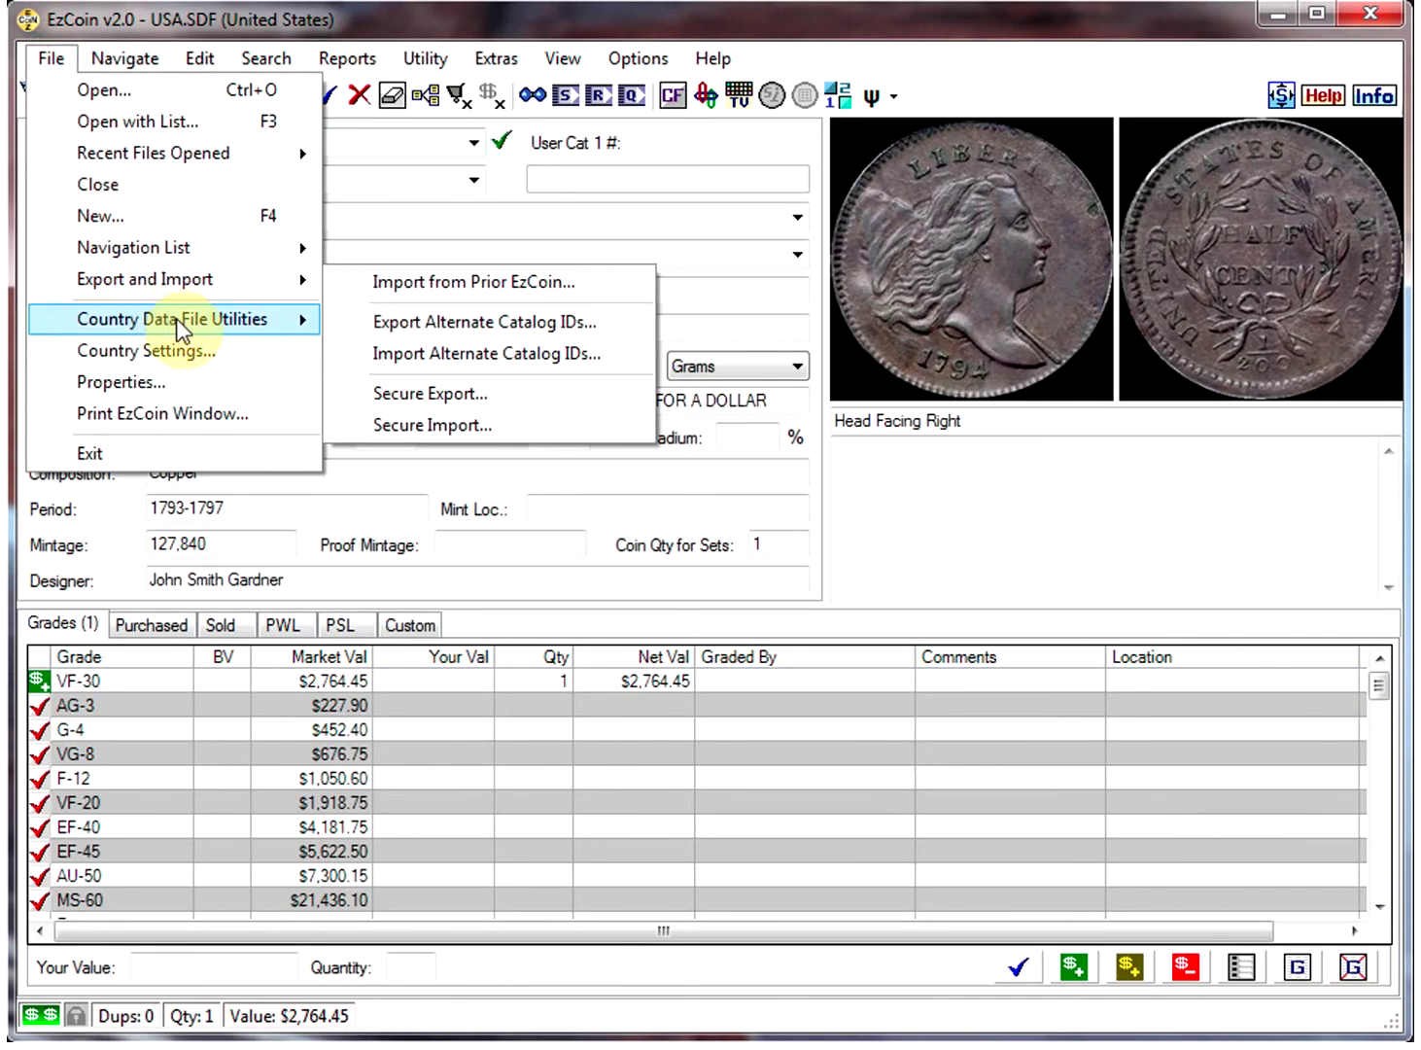
mouse_move(172, 319)
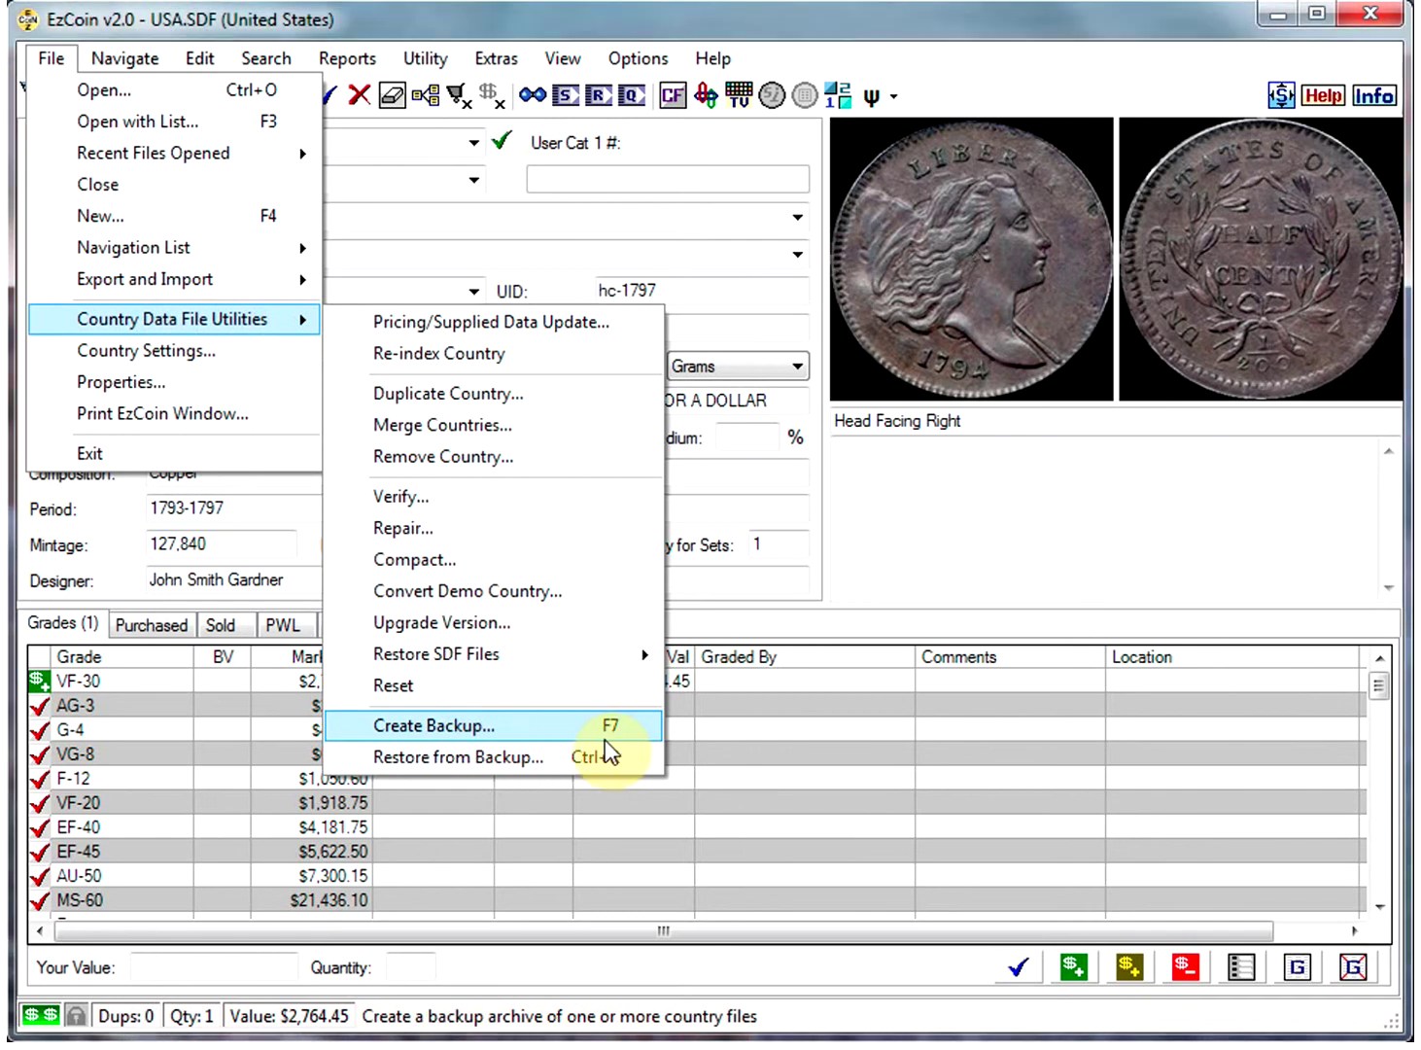
left_click(614, 727)
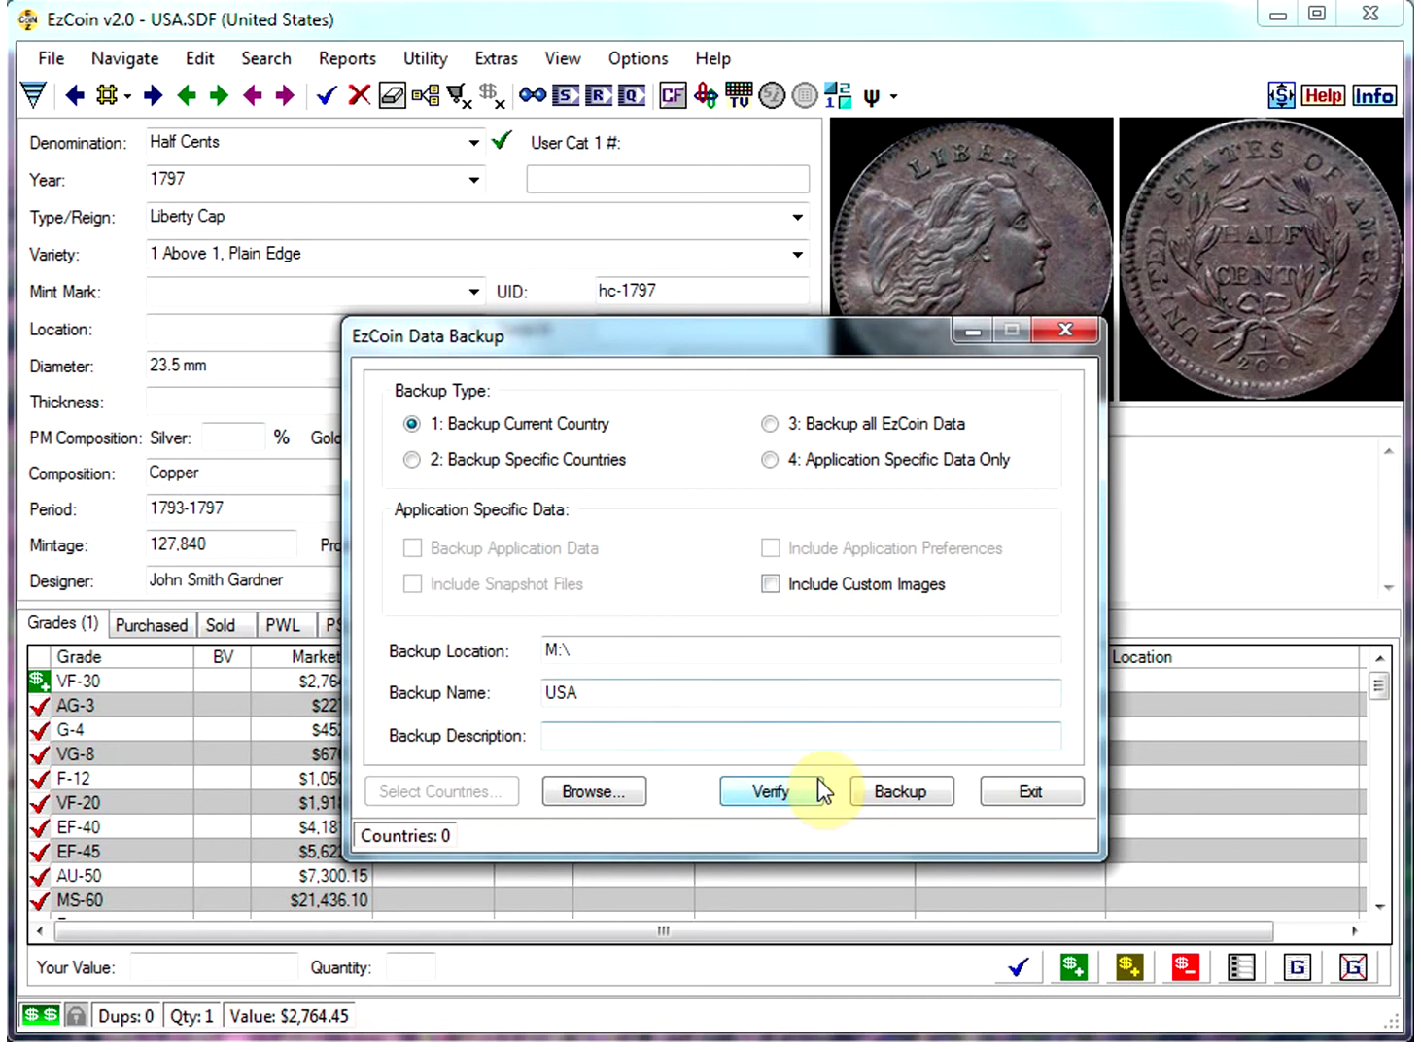
left_click(905, 790)
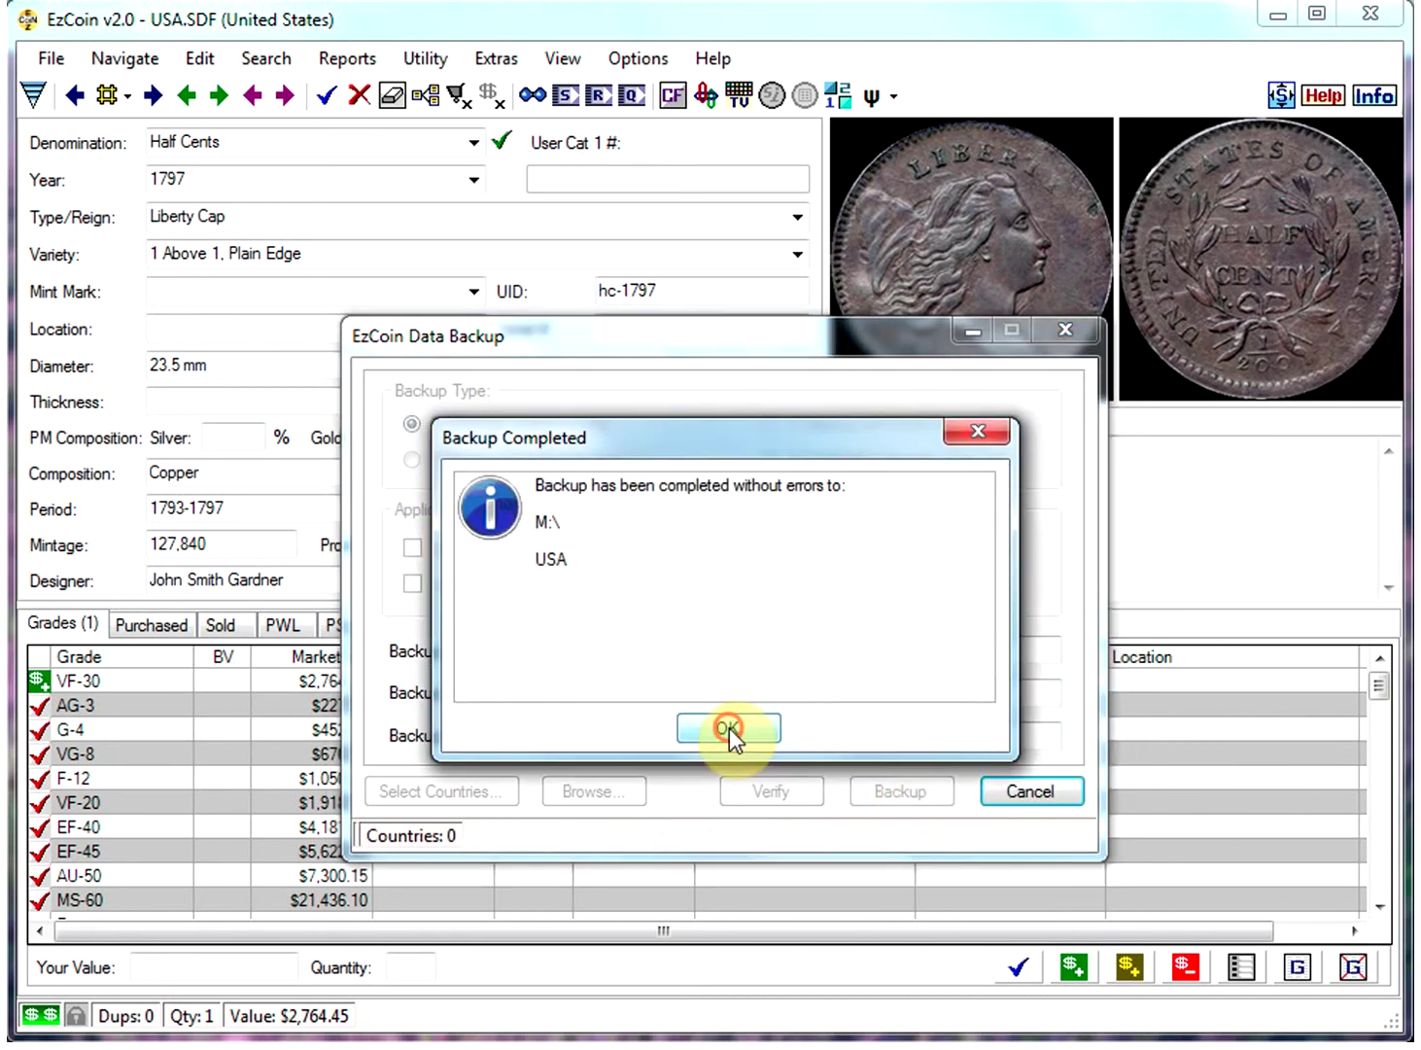
left_click(726, 732)
left_click(1030, 792)
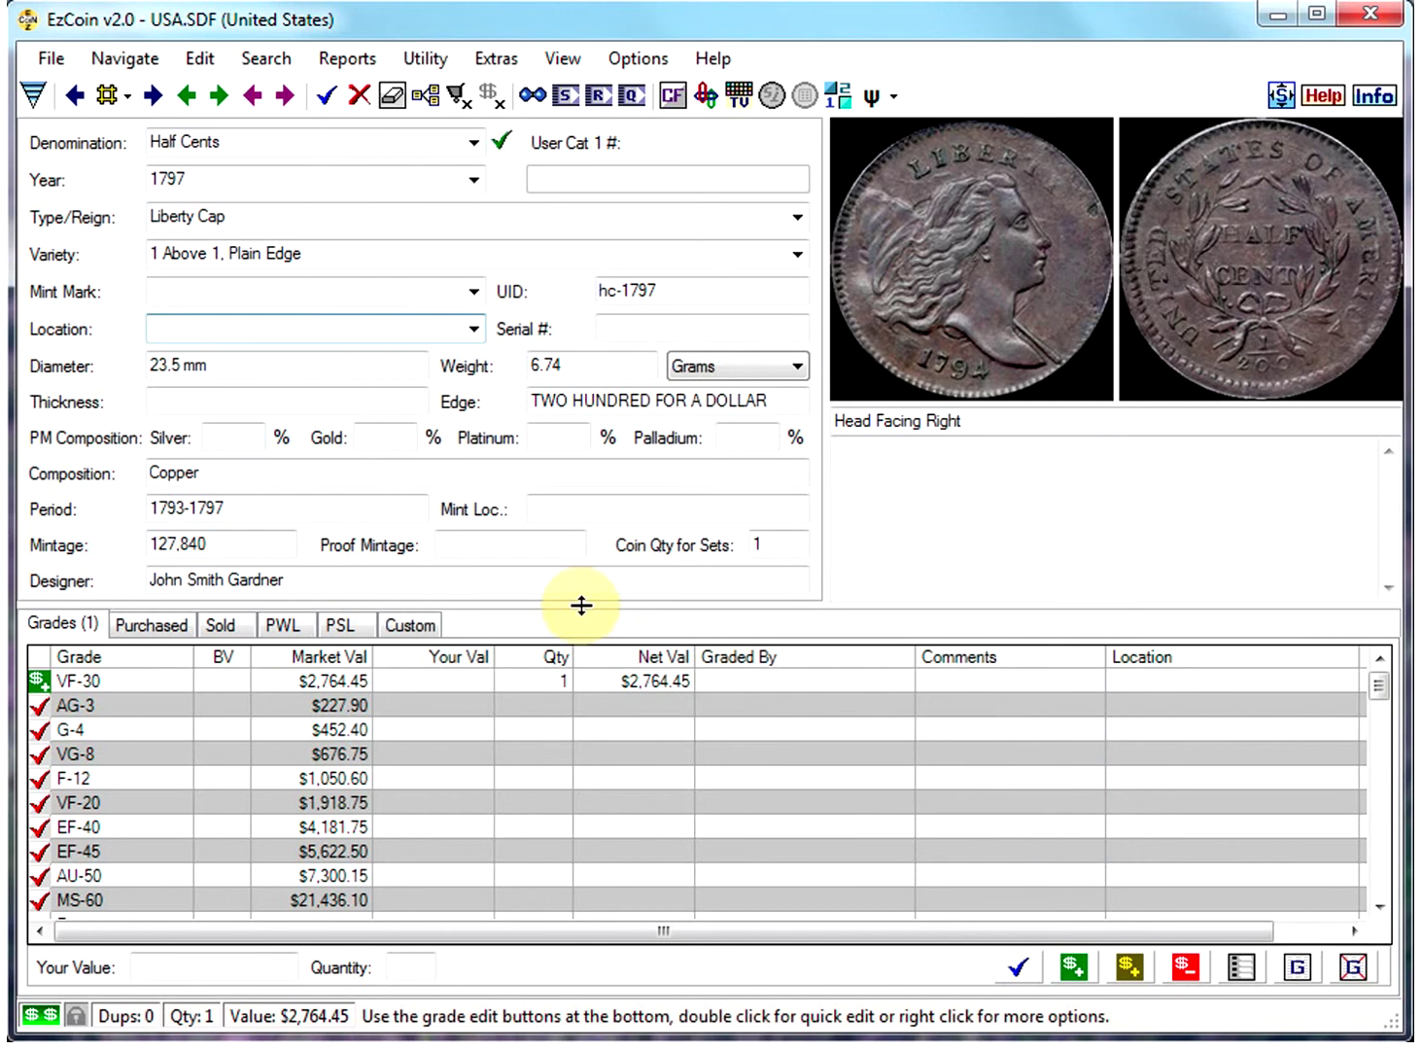